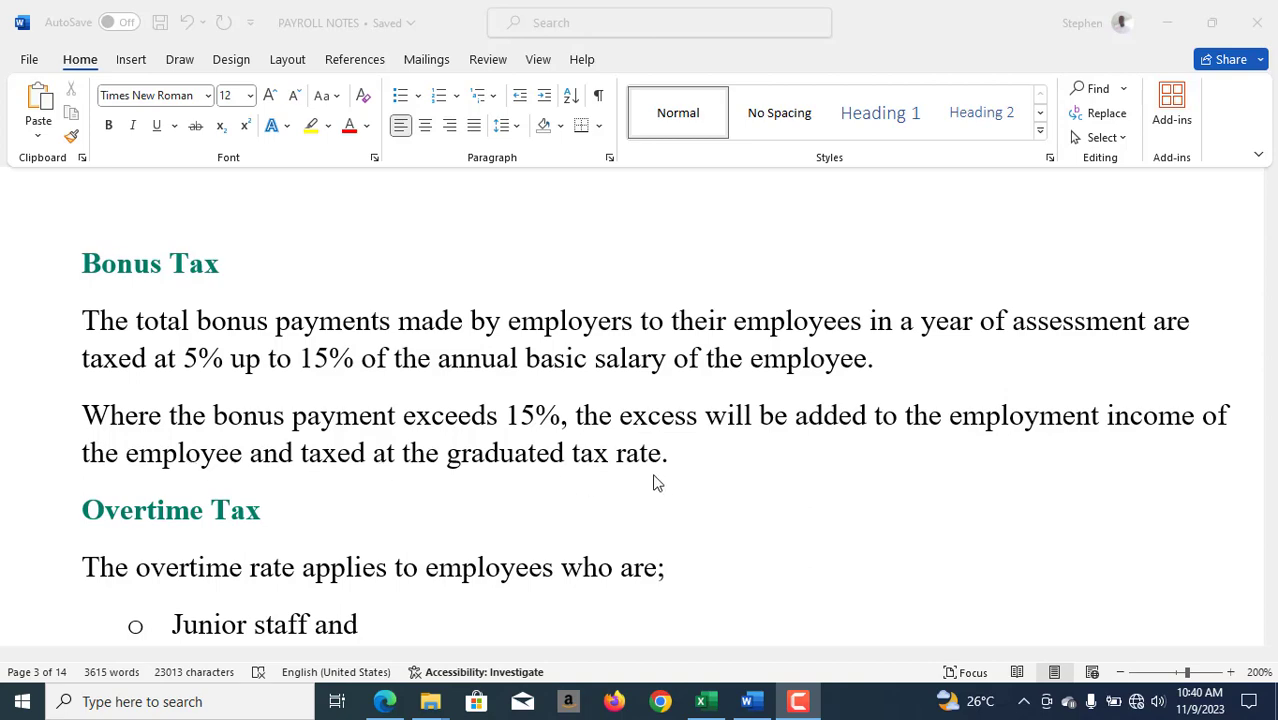
- Switch to the Payroll workbook in Excel, check the PAYE rates on the TAX_TABLE sheet, and return to Master Payroll
click(707, 702)
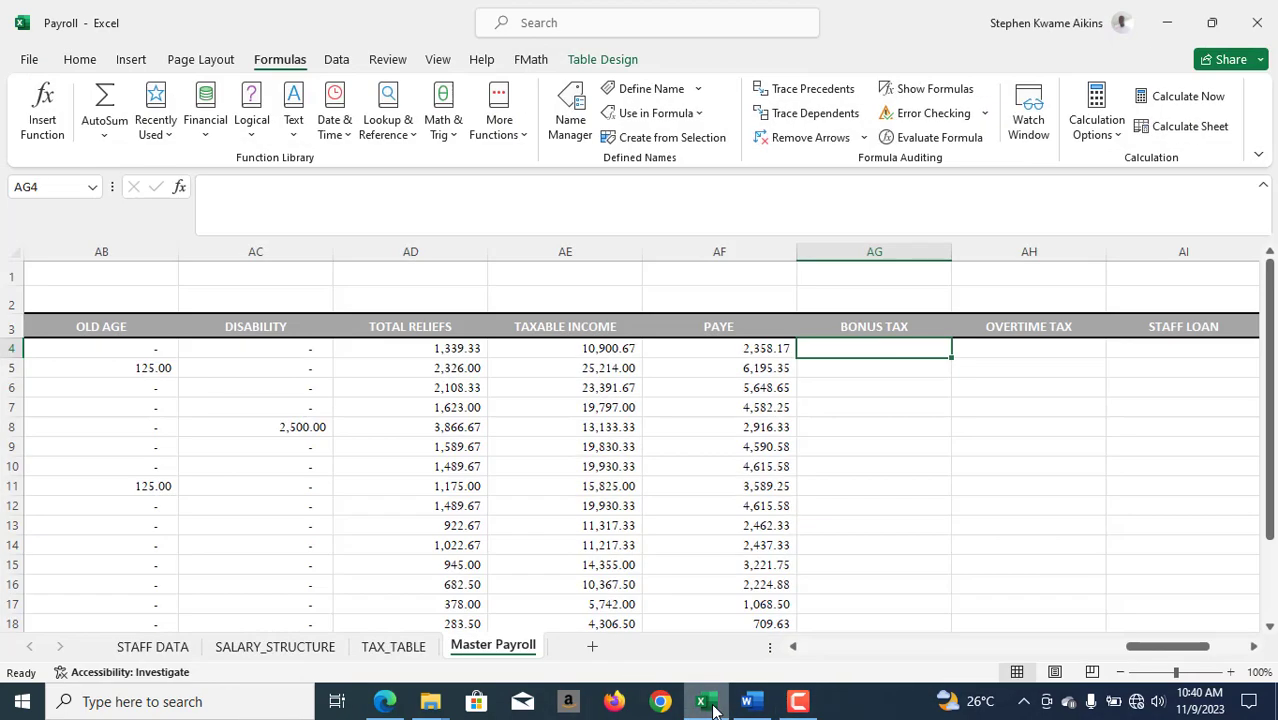
click(378, 647)
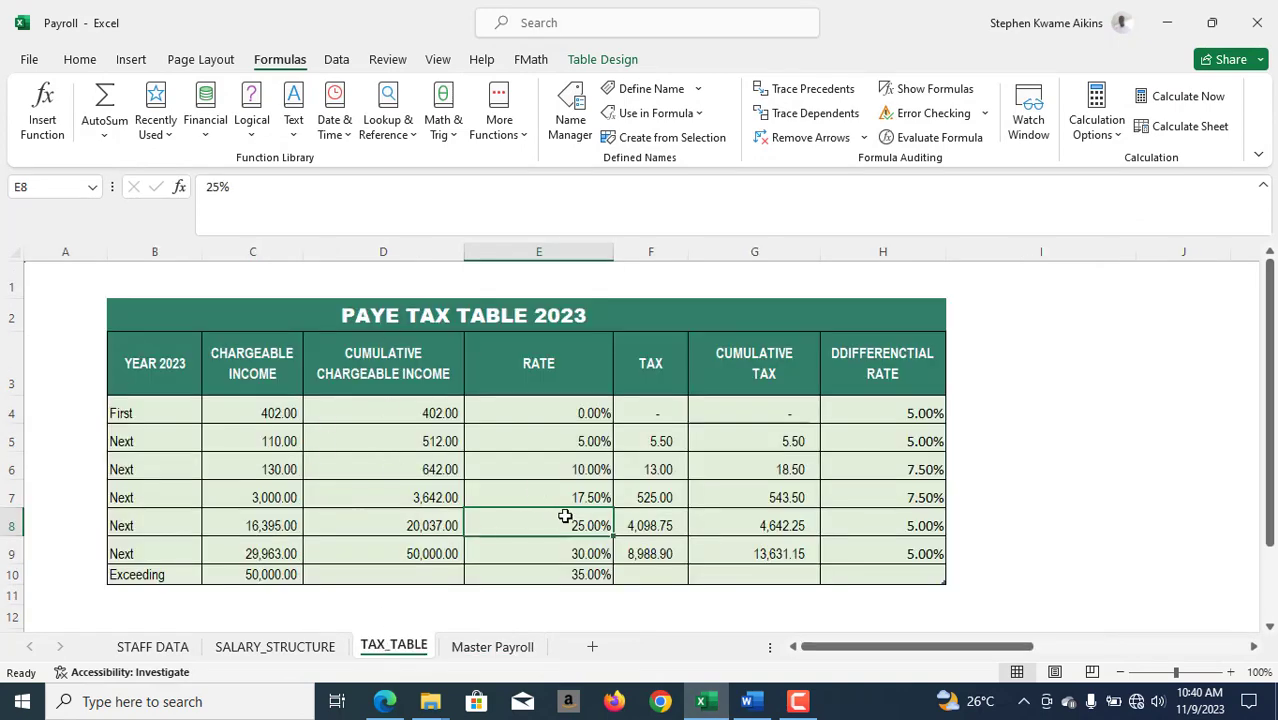
click(492, 647)
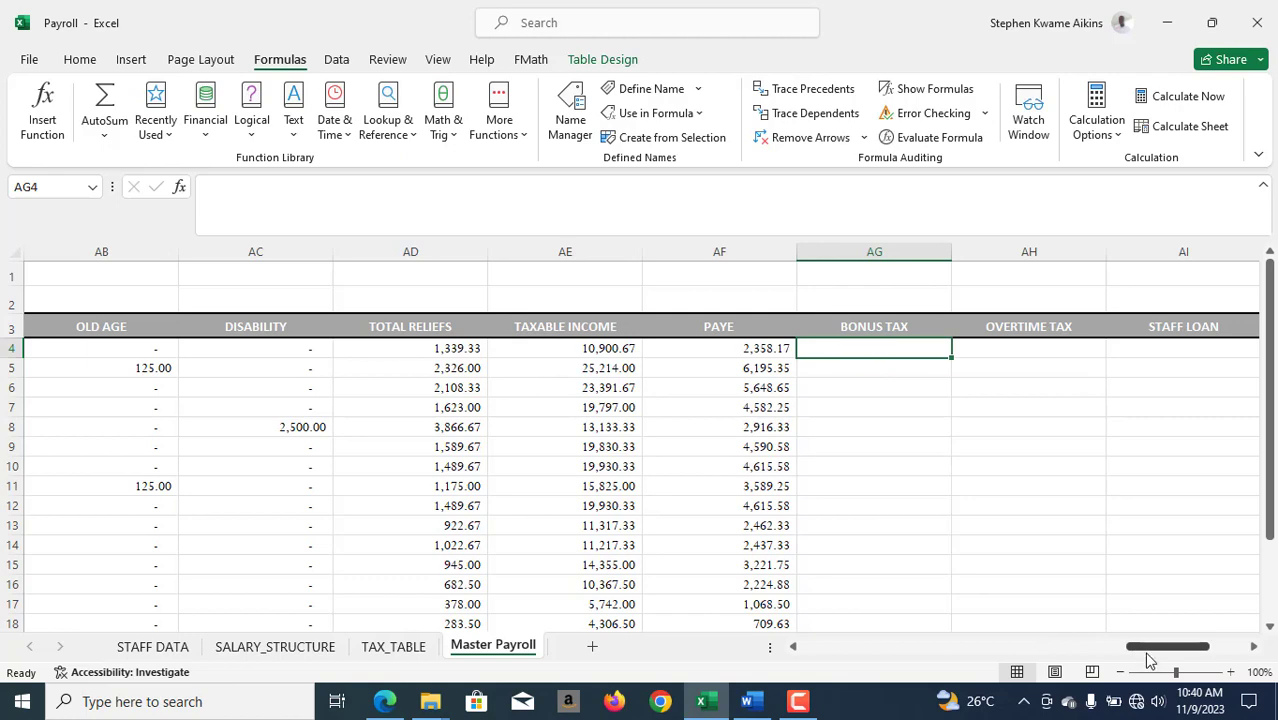
- Locate the BONUS column in Master Payroll and examine the first employee's bonus in O4
drag(1147, 647, 868, 662)
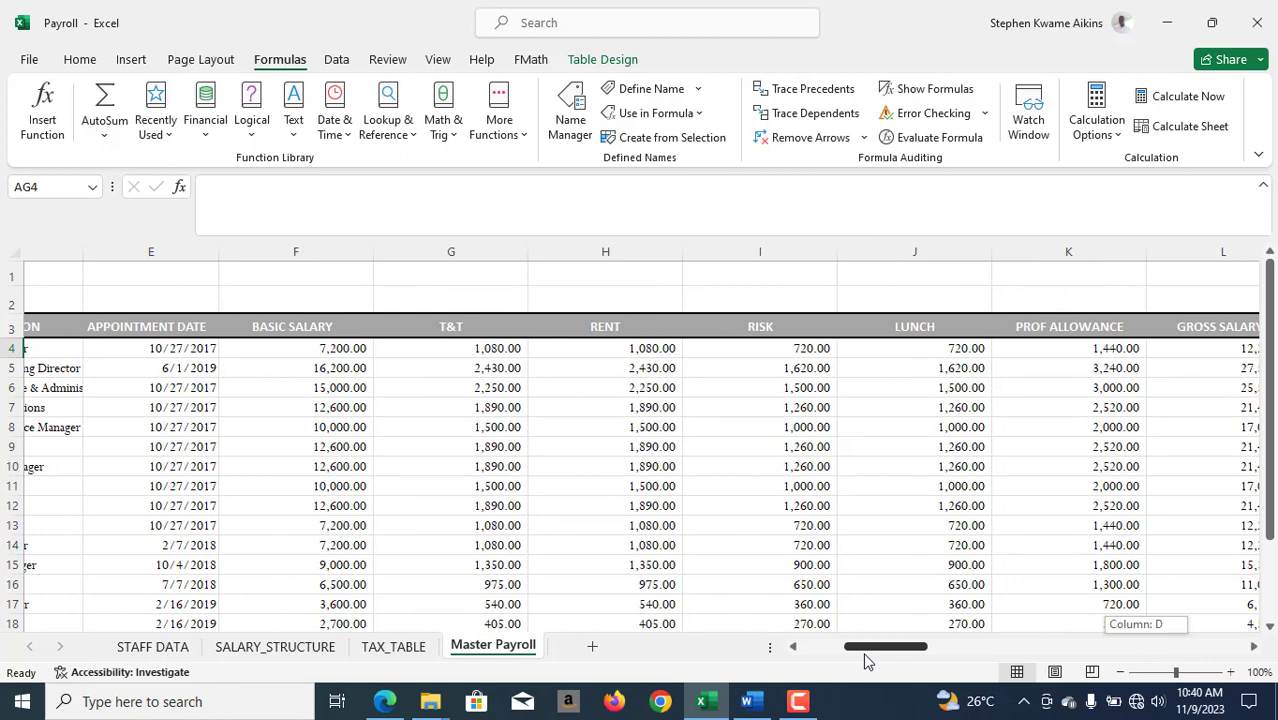
drag(866, 660, 942, 657)
click(726, 341)
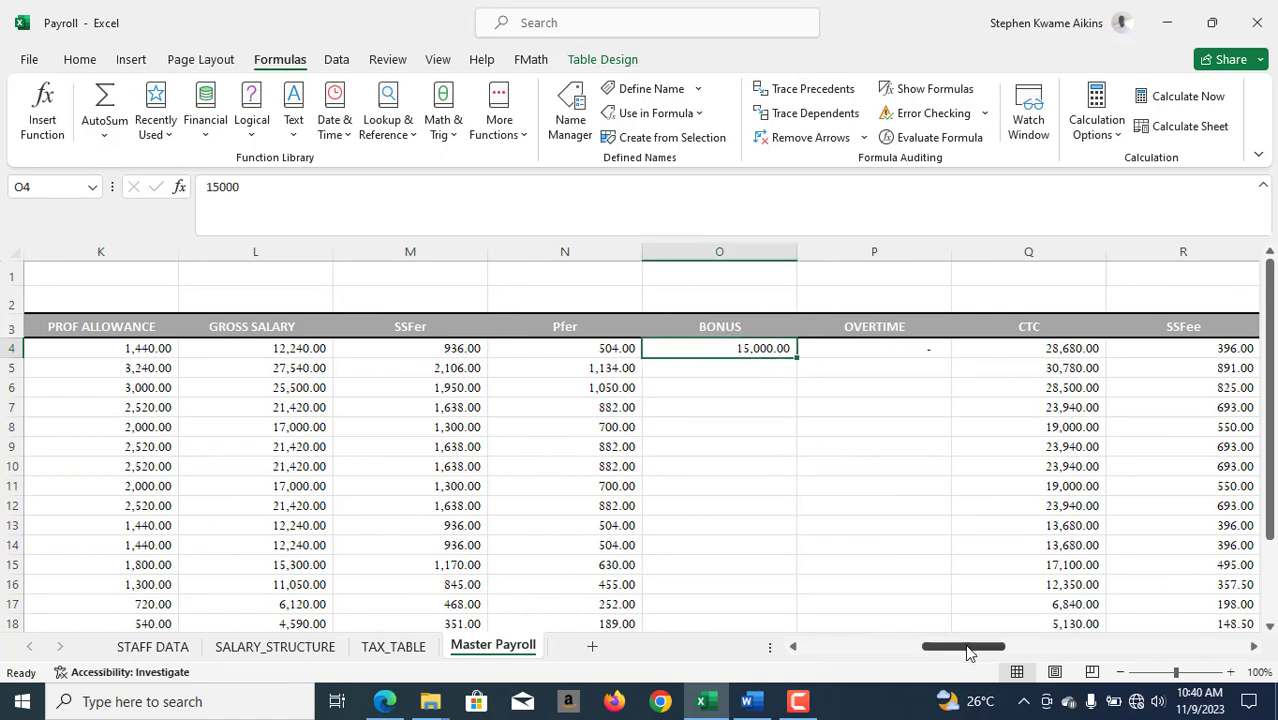
mouse_move(965, 651)
mouse_down()
mouse_move(903, 655)
mouse_move(973, 656)
mouse_up()
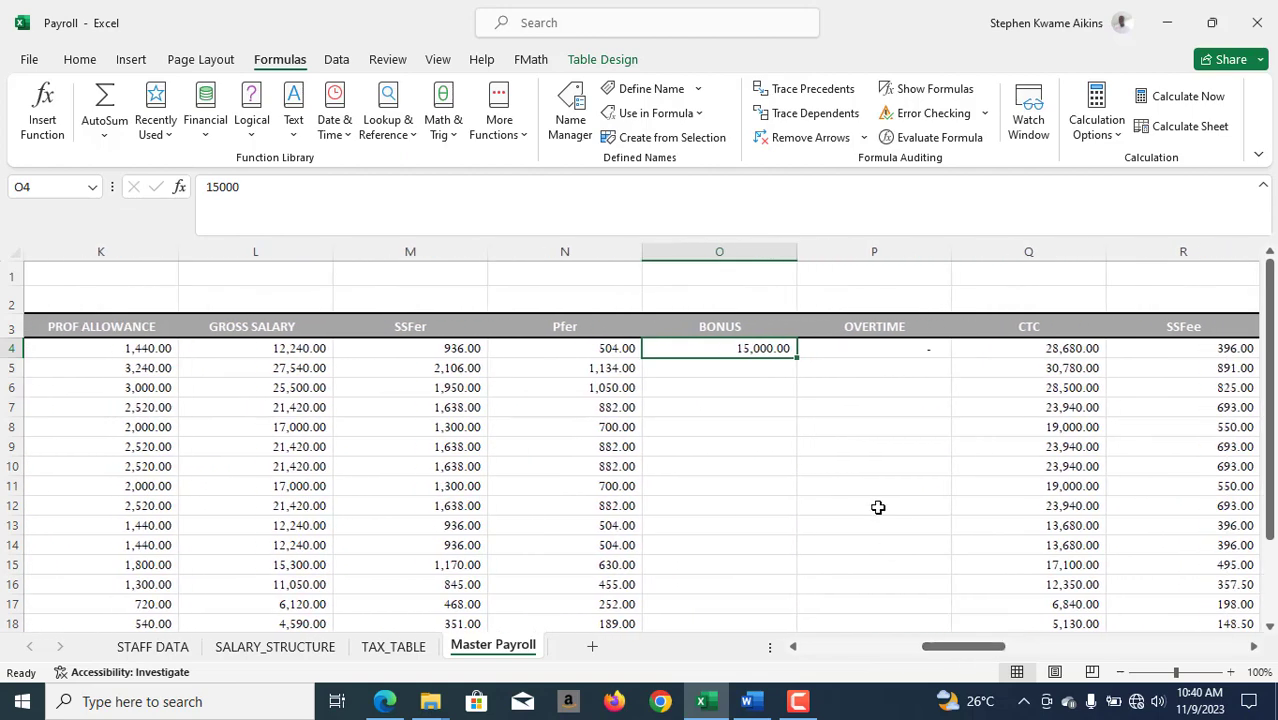
- Calculate the first employee's annual basic salary in O1 with the formula =7200*12
click(765, 273)
text(=7200)
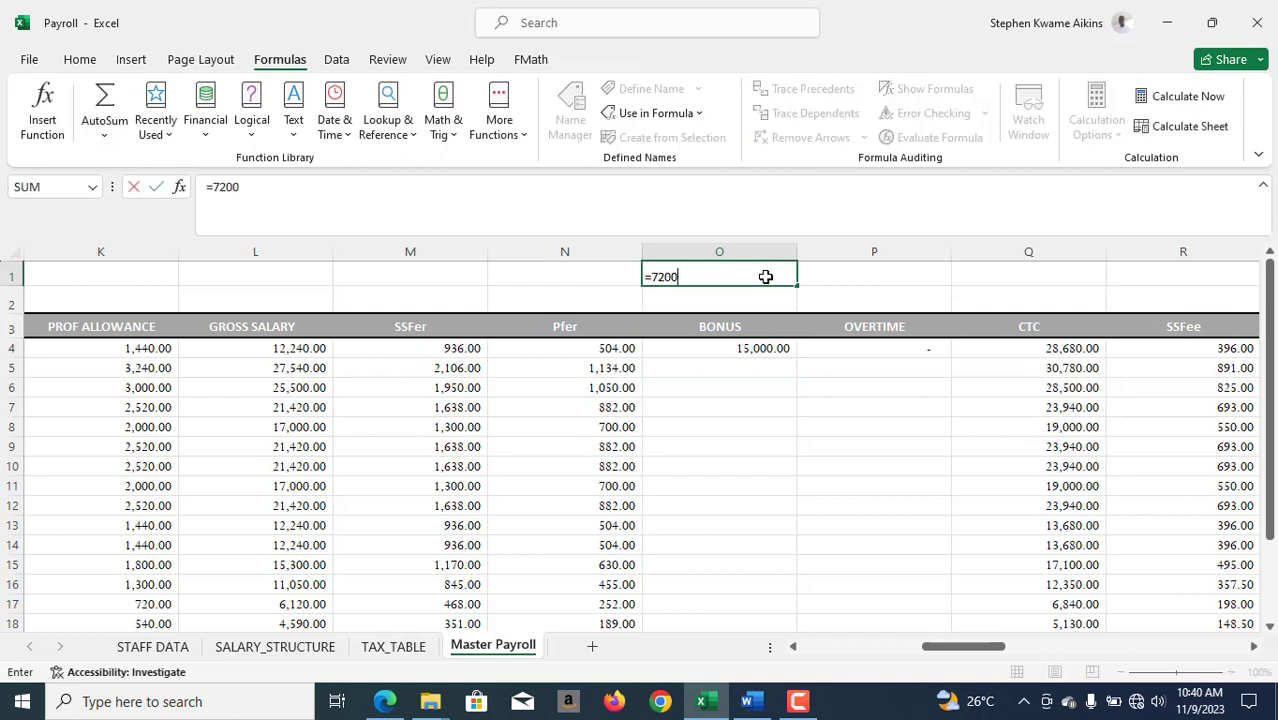
text(*12)
key(Return)
click(719, 277)
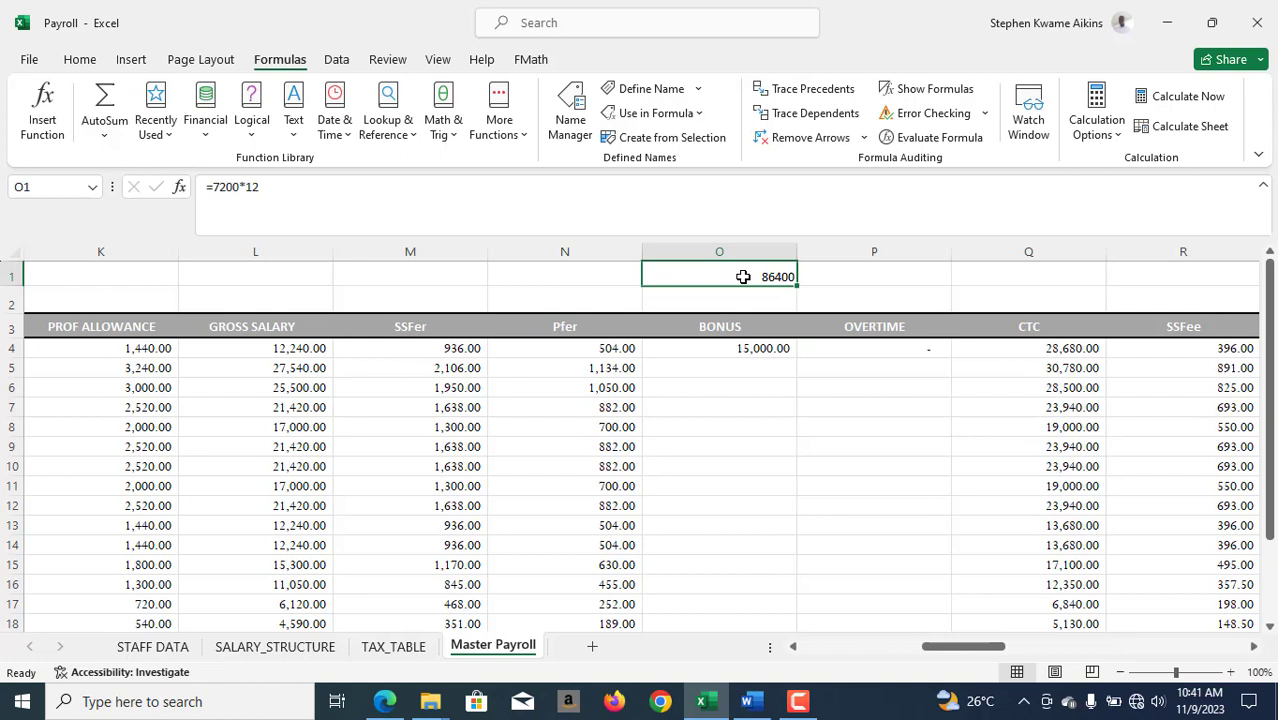
- Calculate 15% of the annual basic salary in P1 with the formula =O1*0.15
click(866, 272)
text(=)
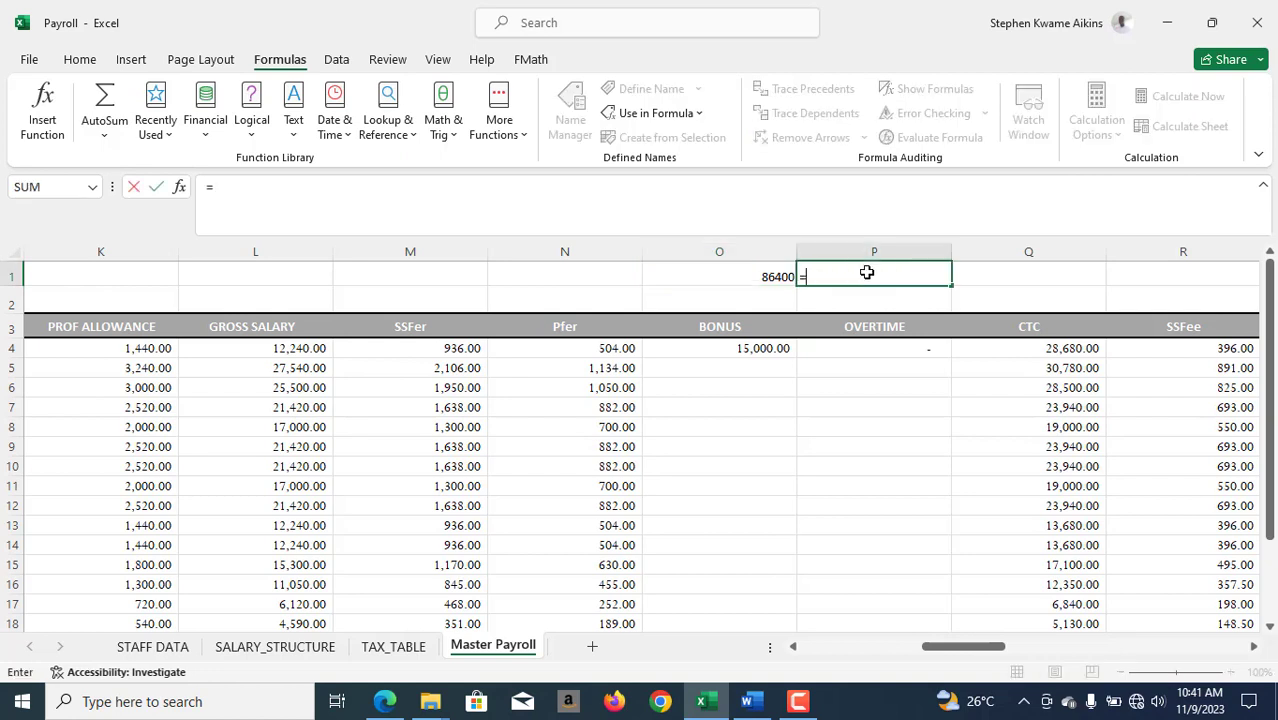
click(767, 277)
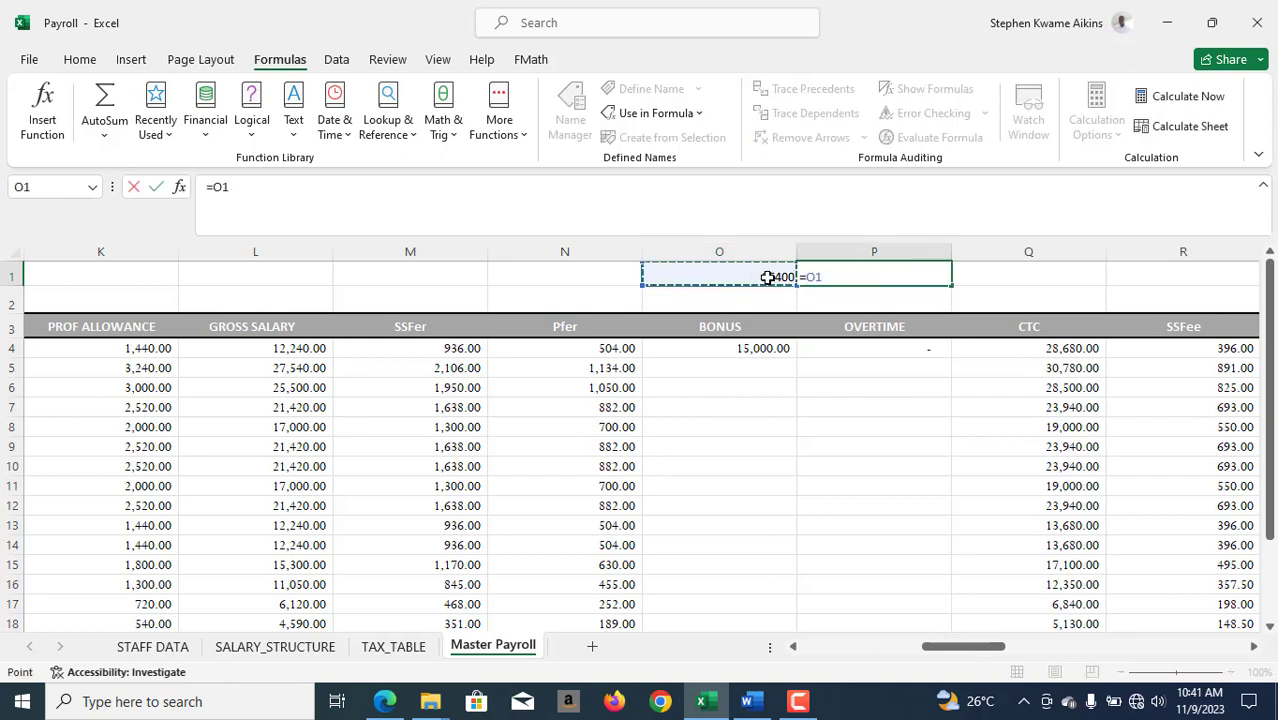
text(*0.15)
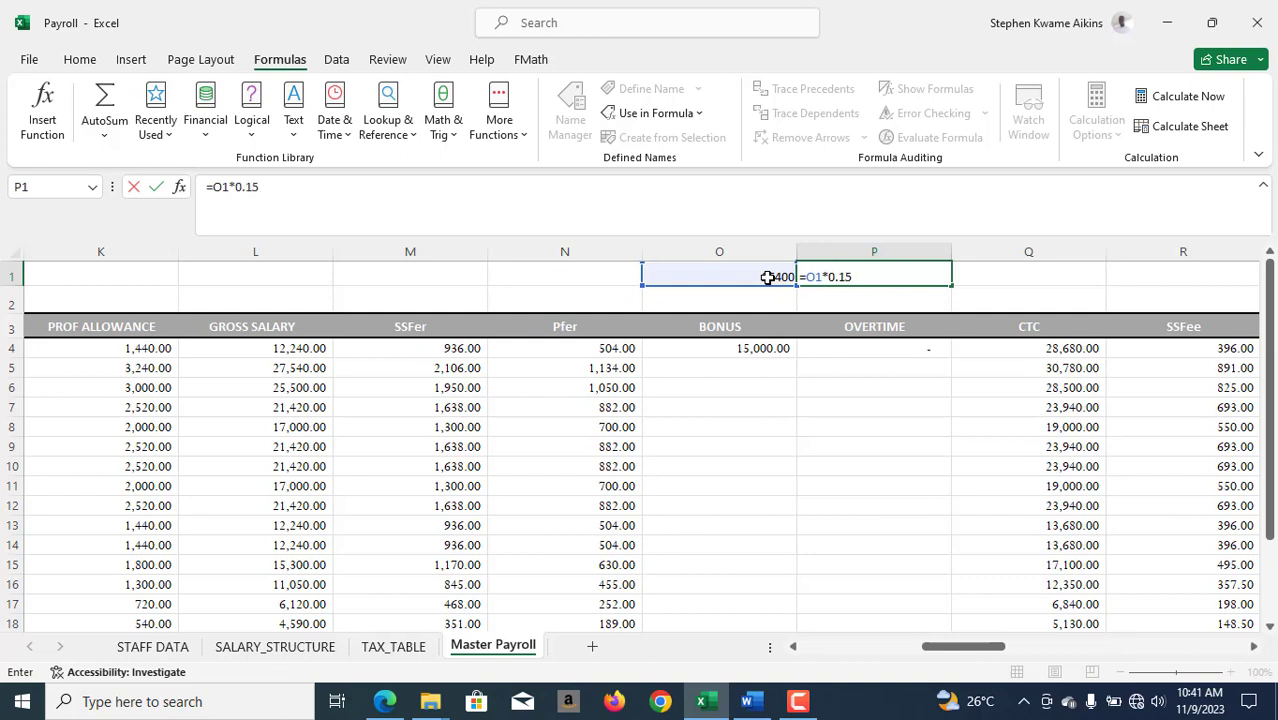
key(Return)
click(915, 277)
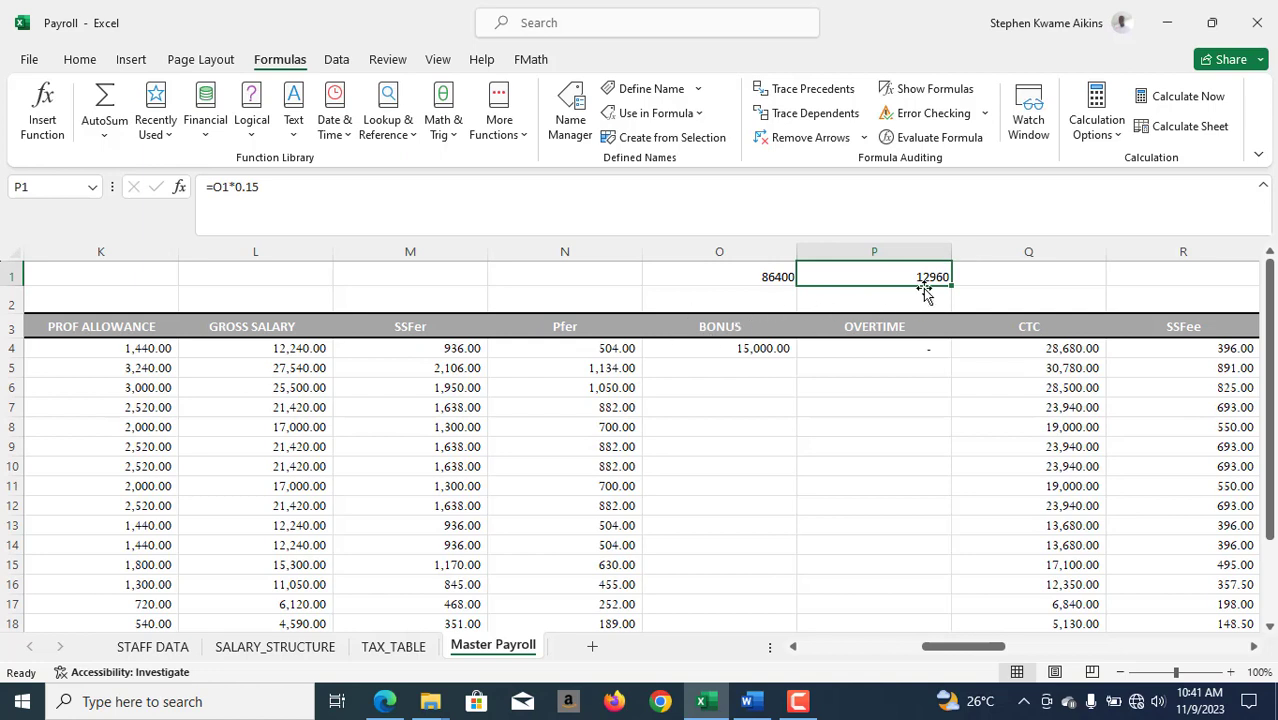
- Compare the bonus with the 15% limit by entering =P1-15000 in Q1
click(759, 354)
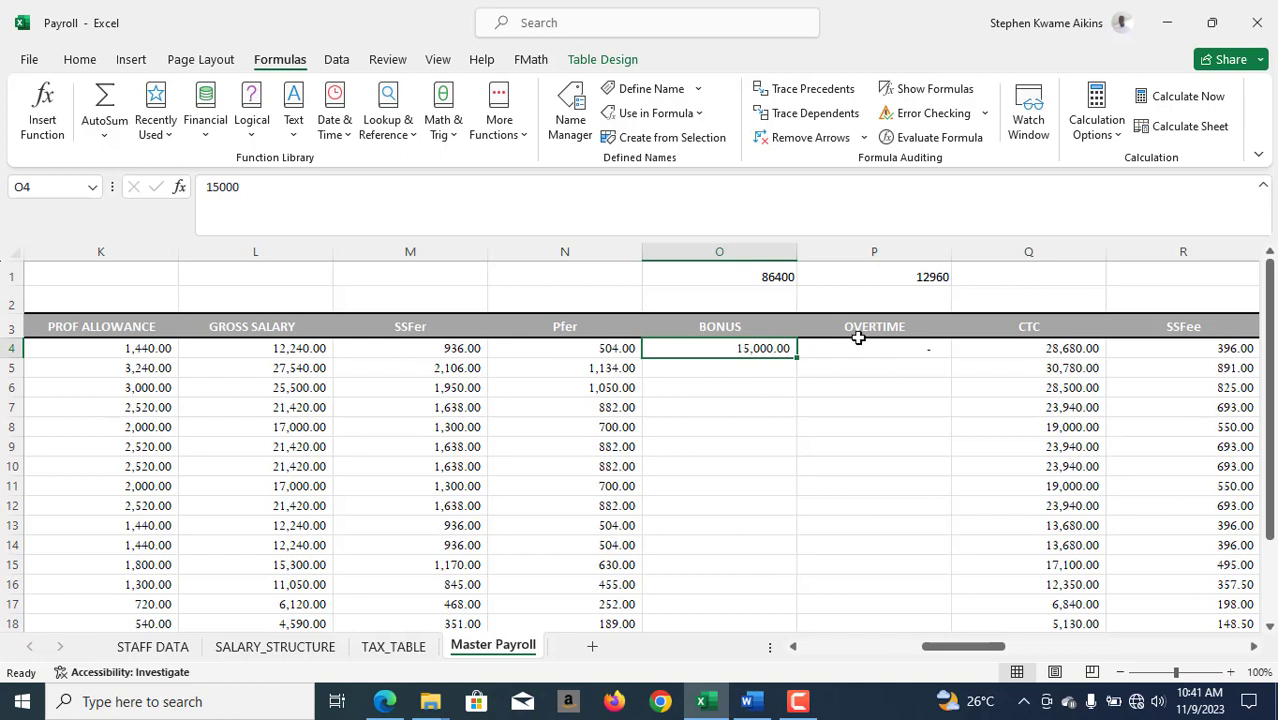
click(970, 275)
text(=)
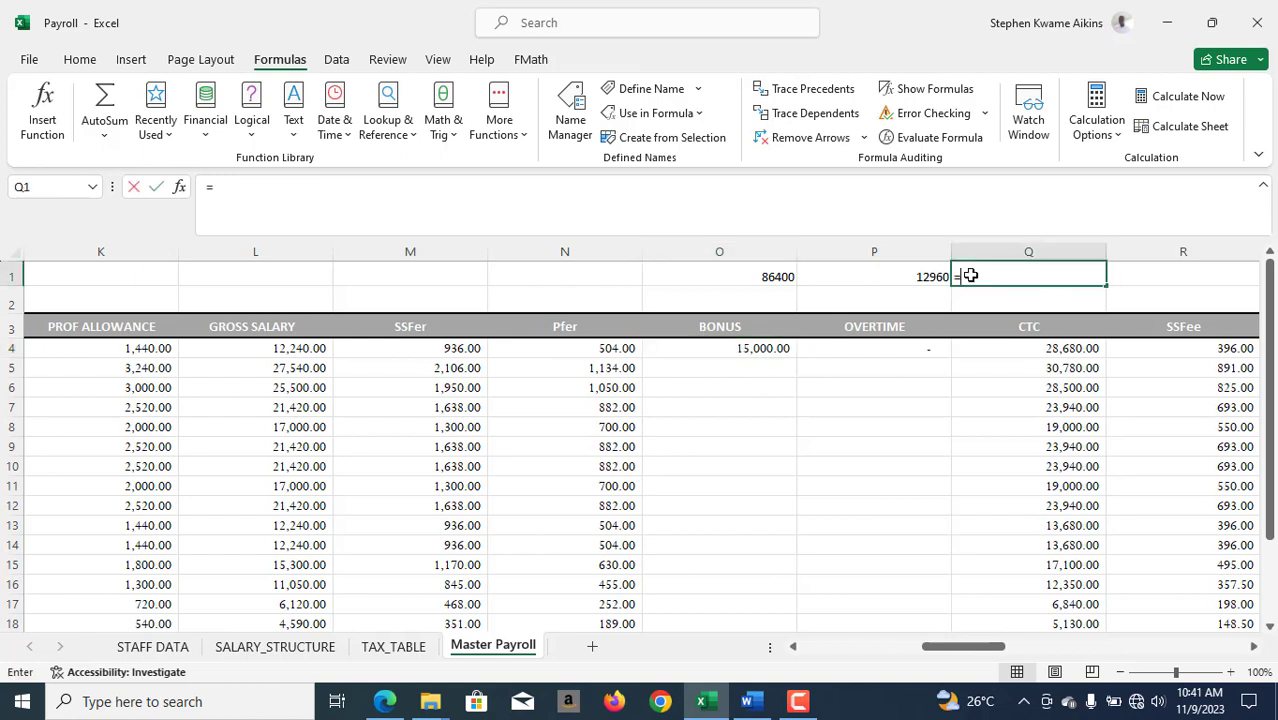
click(913, 280)
text(-)
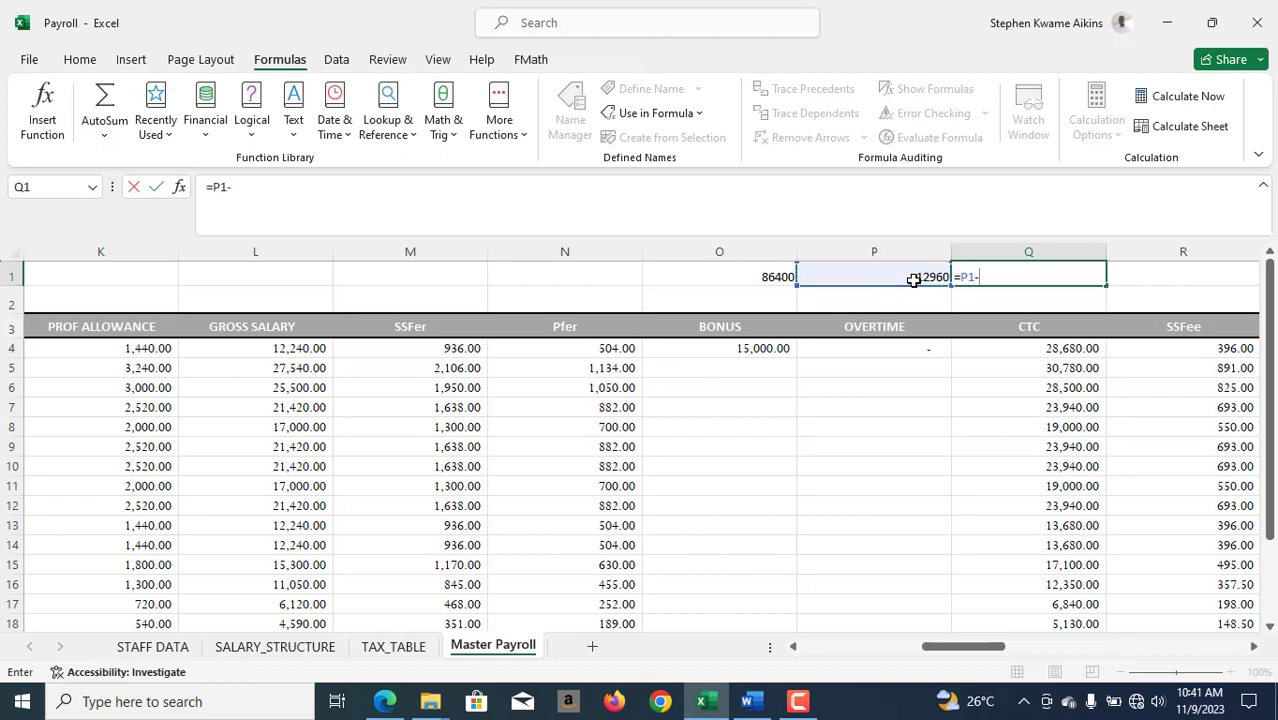
text(15000)
key(Return)
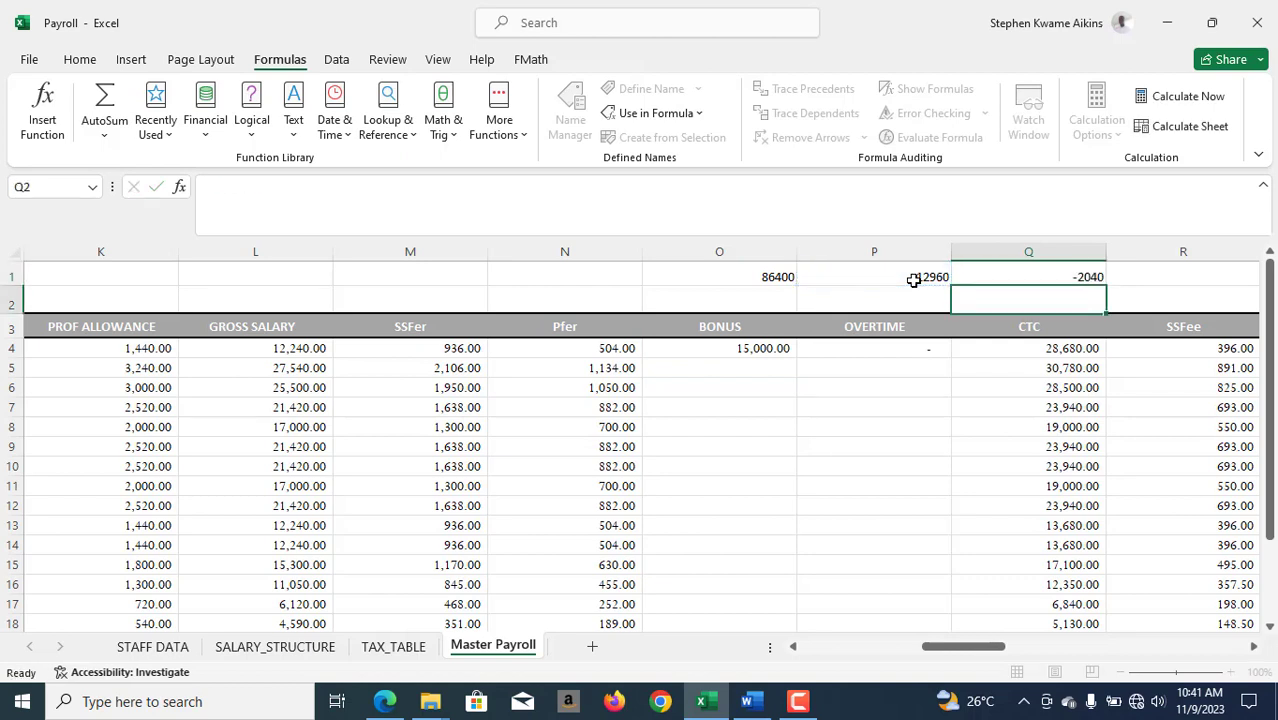
click(1058, 277)
- Enter the formula =O4*0.05 in the first BONUS TAX cell, AG4, to tax the bonus at 5%
drag(985, 644, 1166, 648)
click(594, 347)
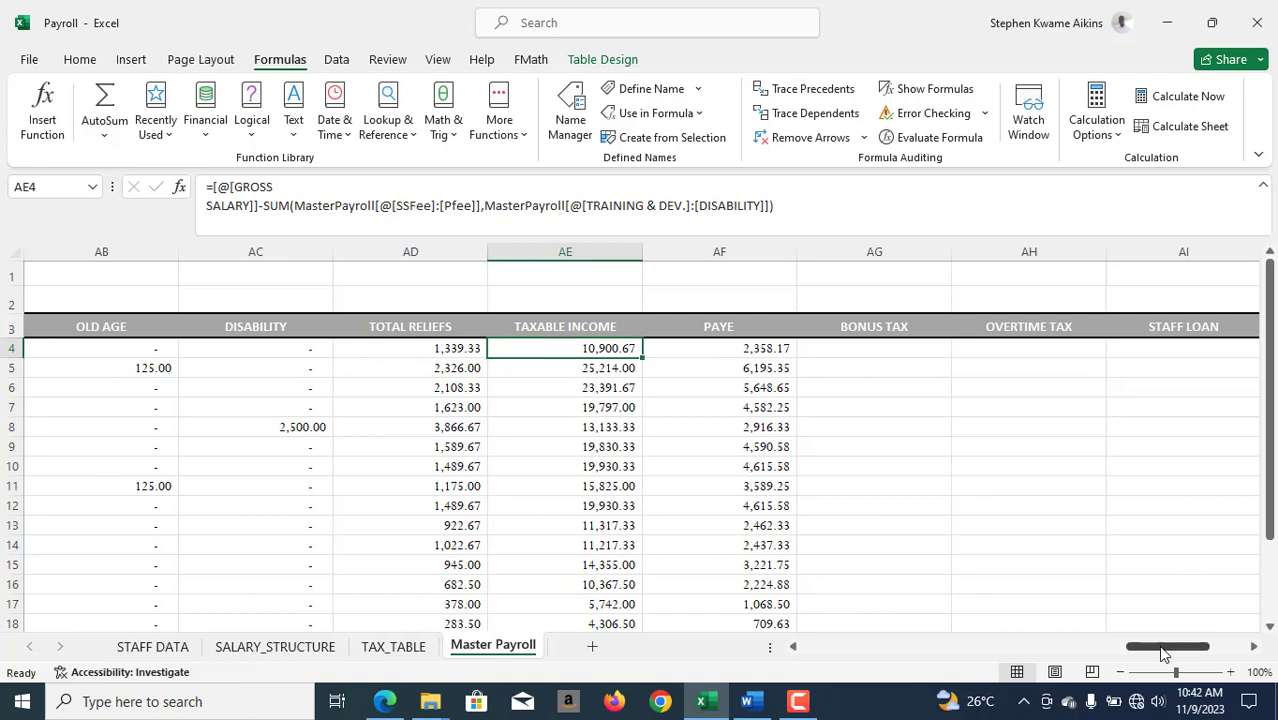
drag(1163, 653, 1186, 650)
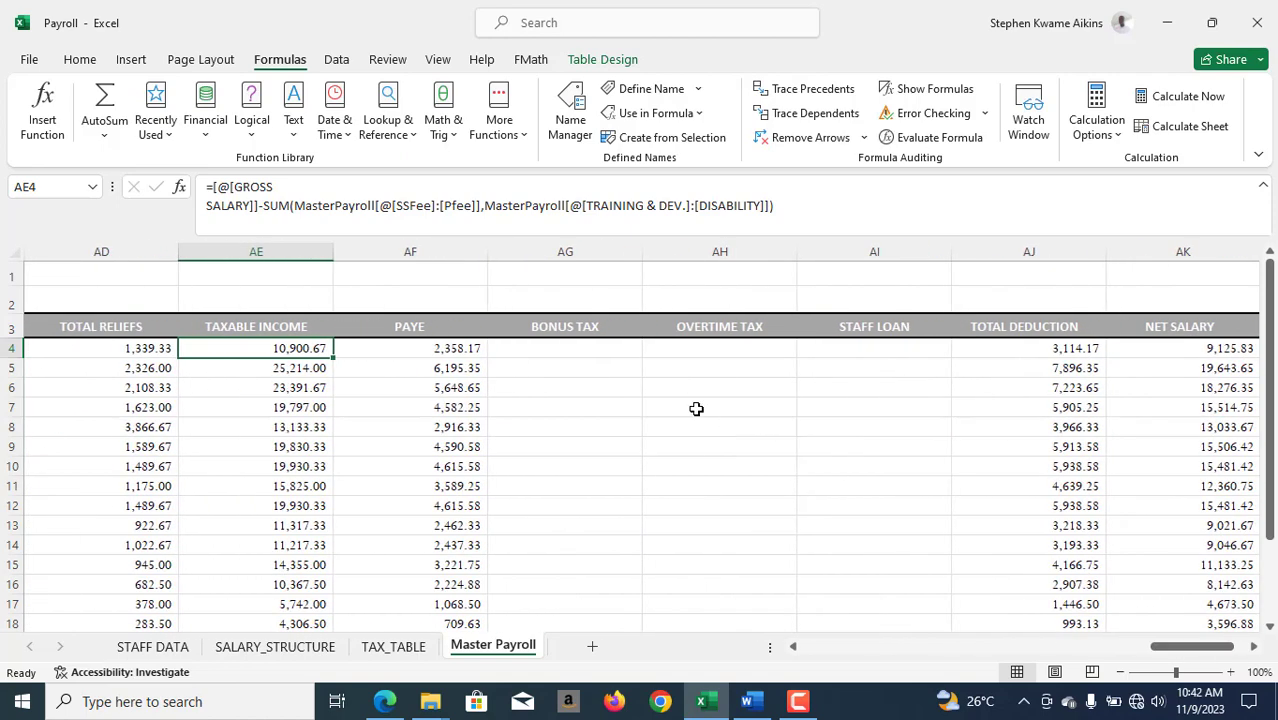
click(604, 348)
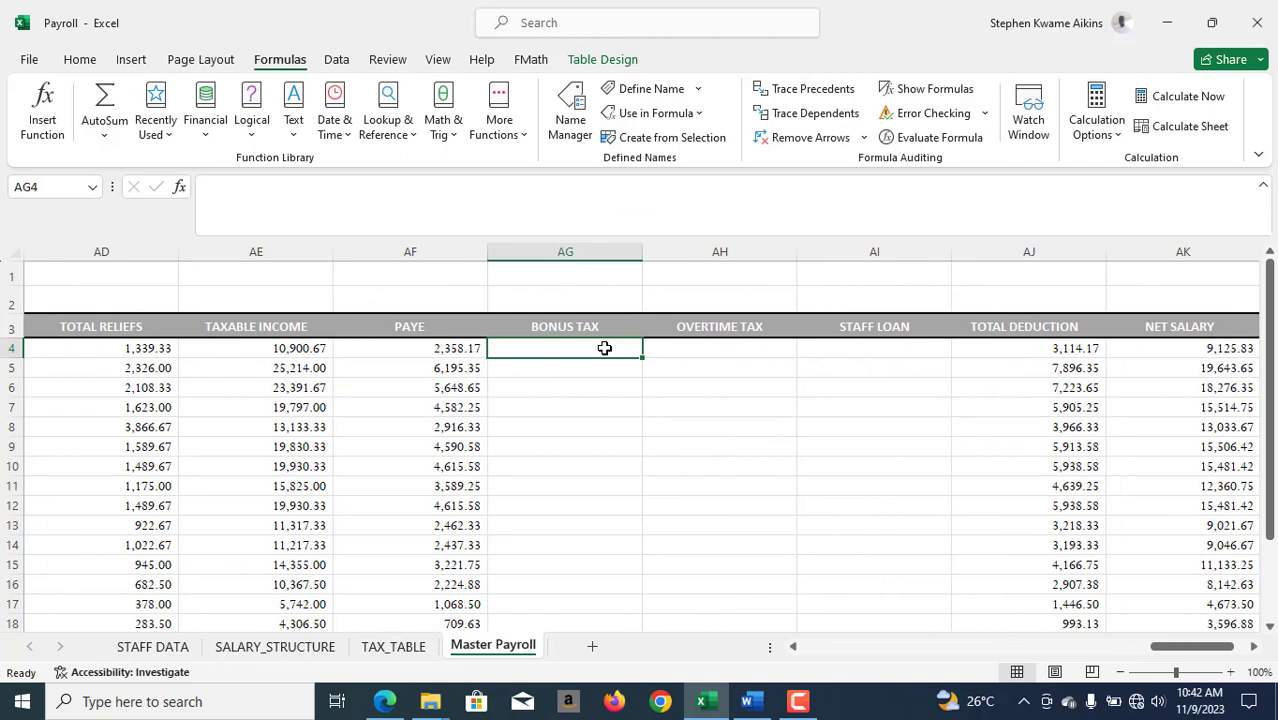
text(=)
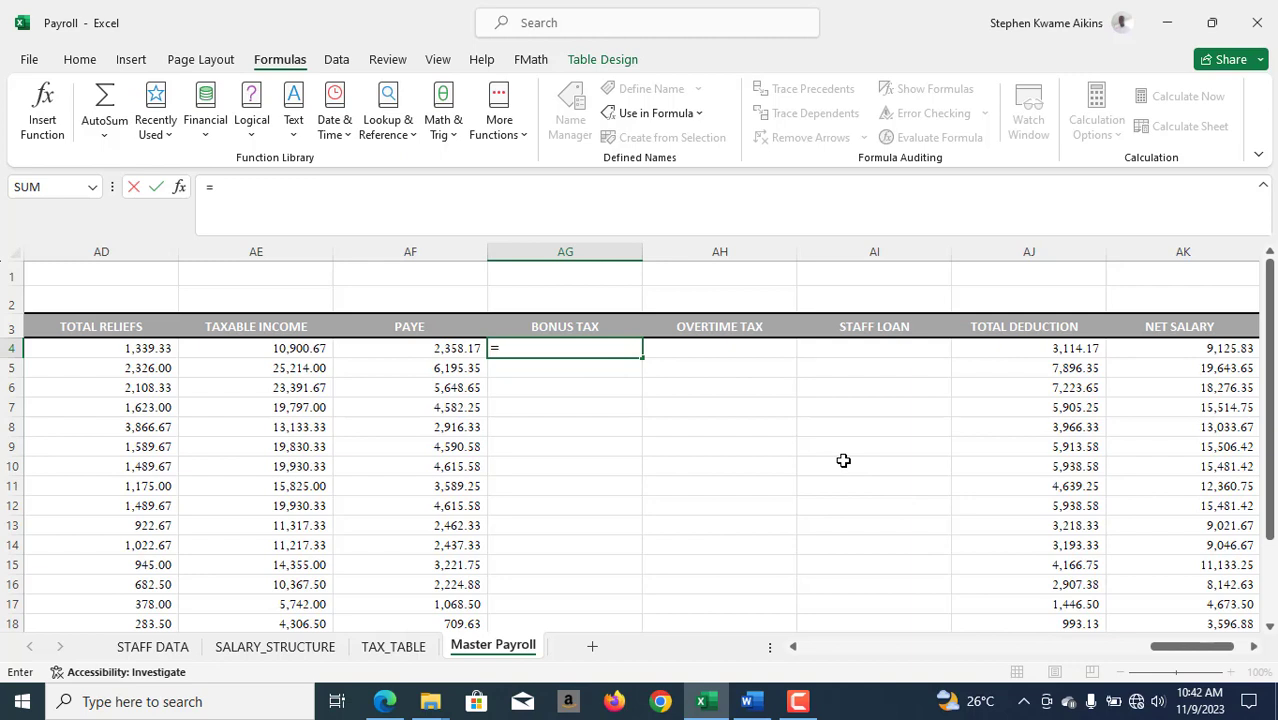
text(o)
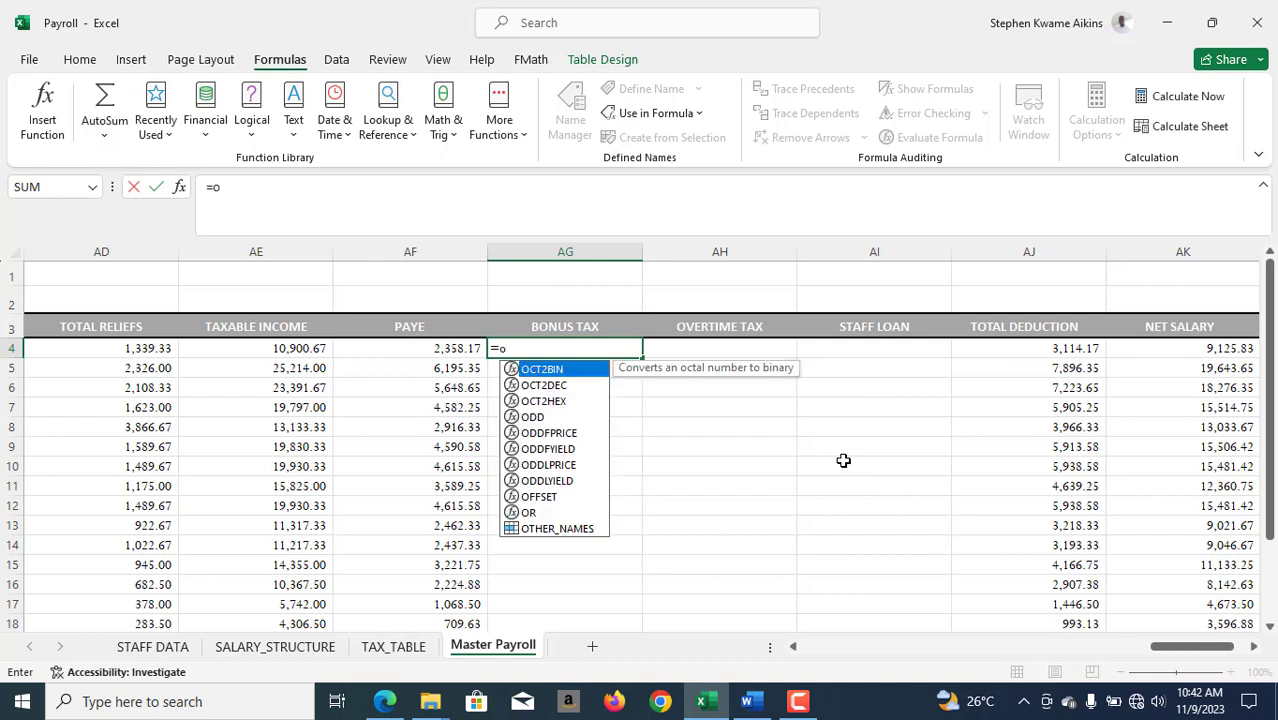
text(4*0)
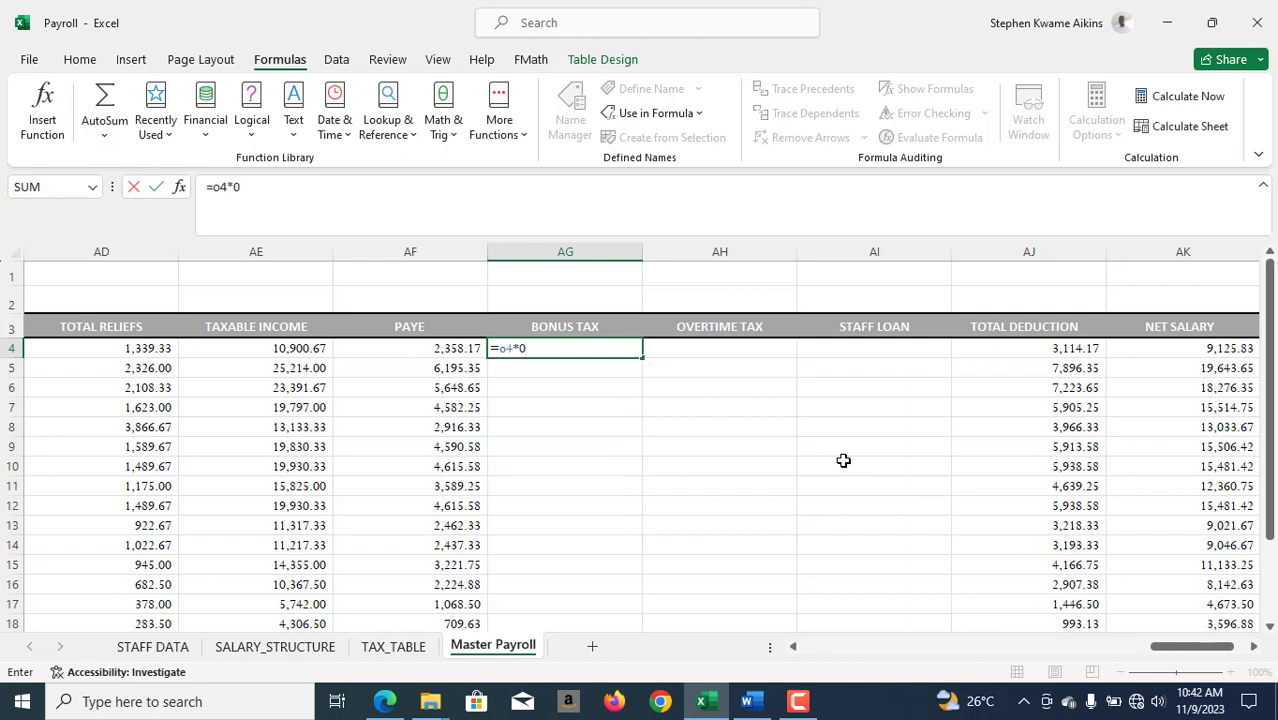
text(.05)
key(Return)
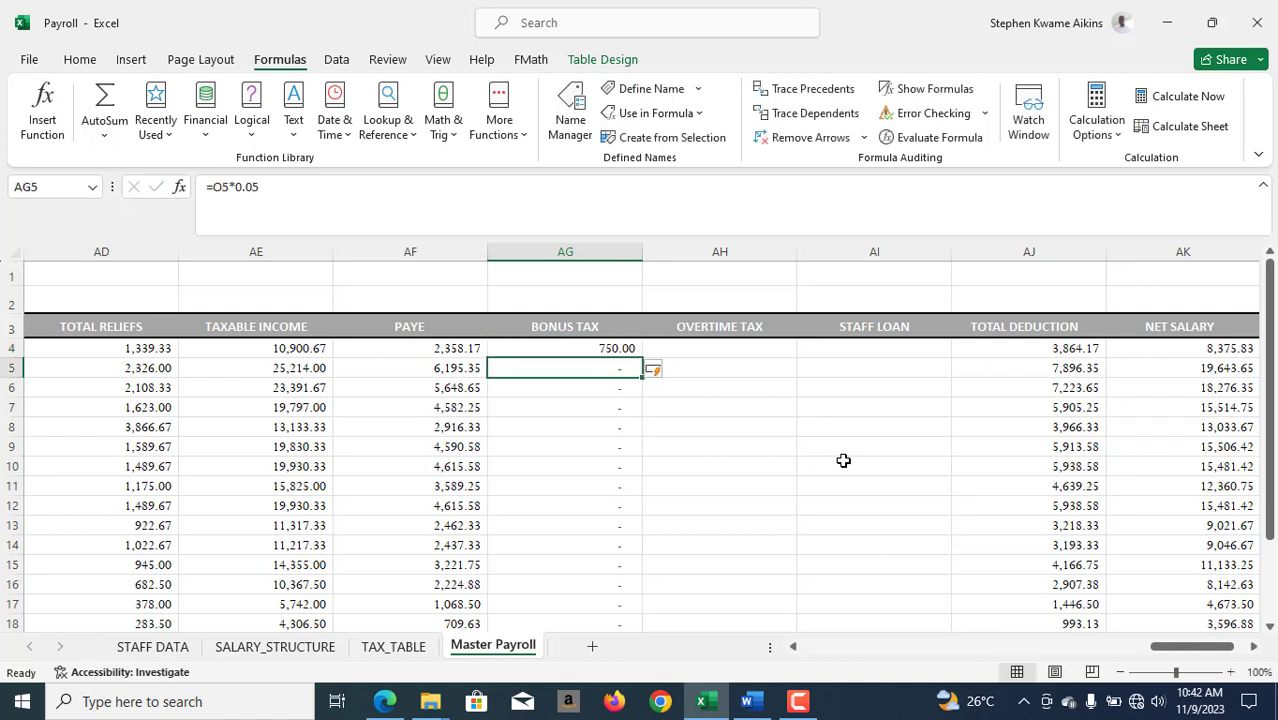
click(594, 352)
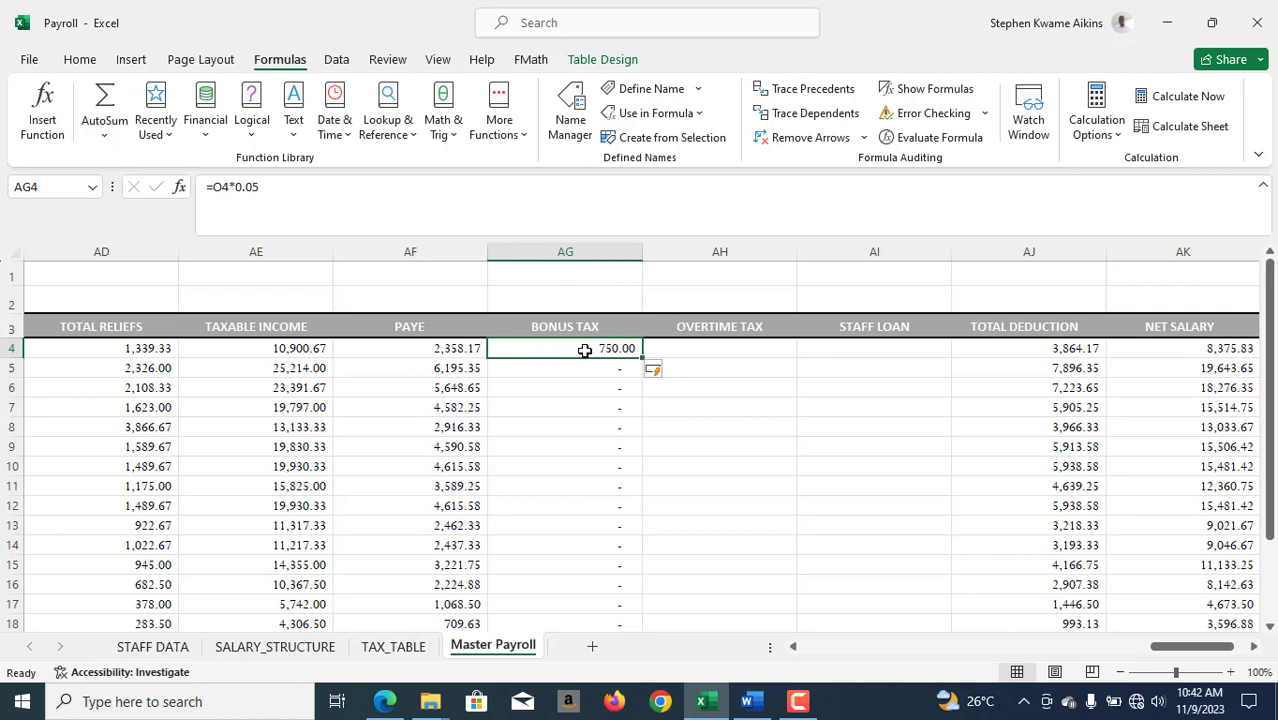
- Wrap the first BONUS TAX formula in AG4 in an IF function with the logical test O4>F4*12*0.15
double_click(585, 350)
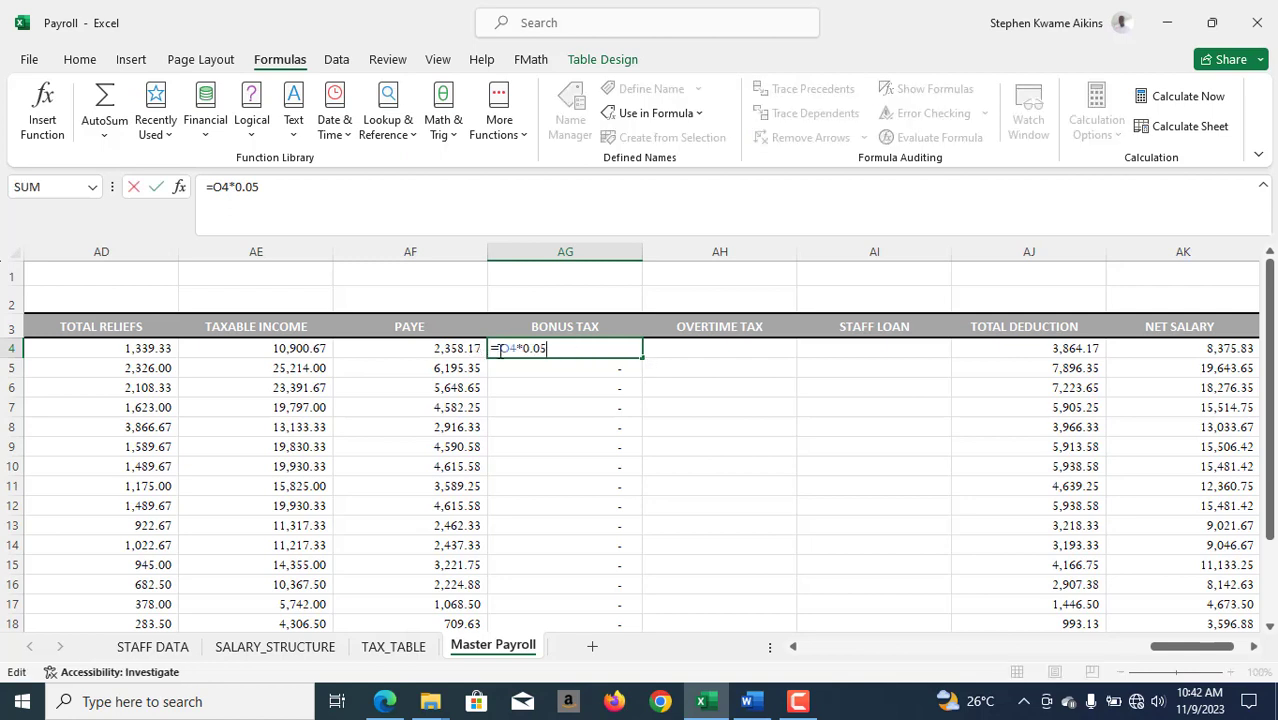
text(IF()
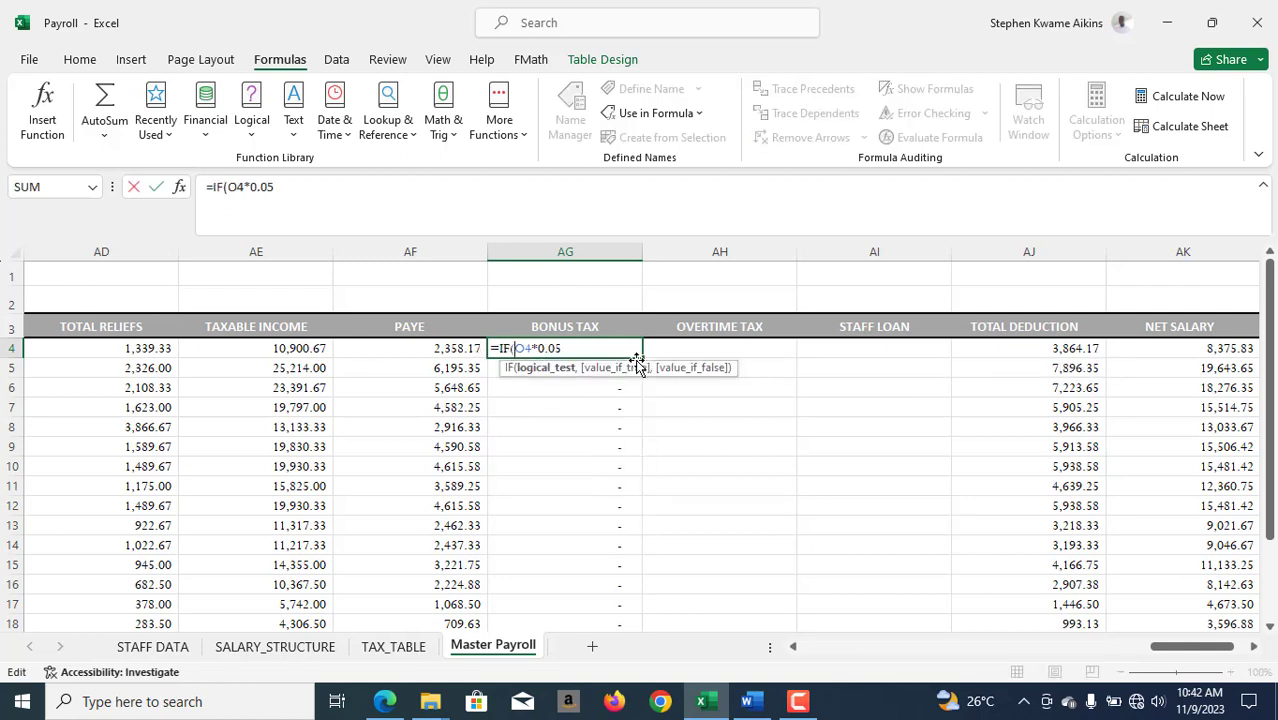
text(o)
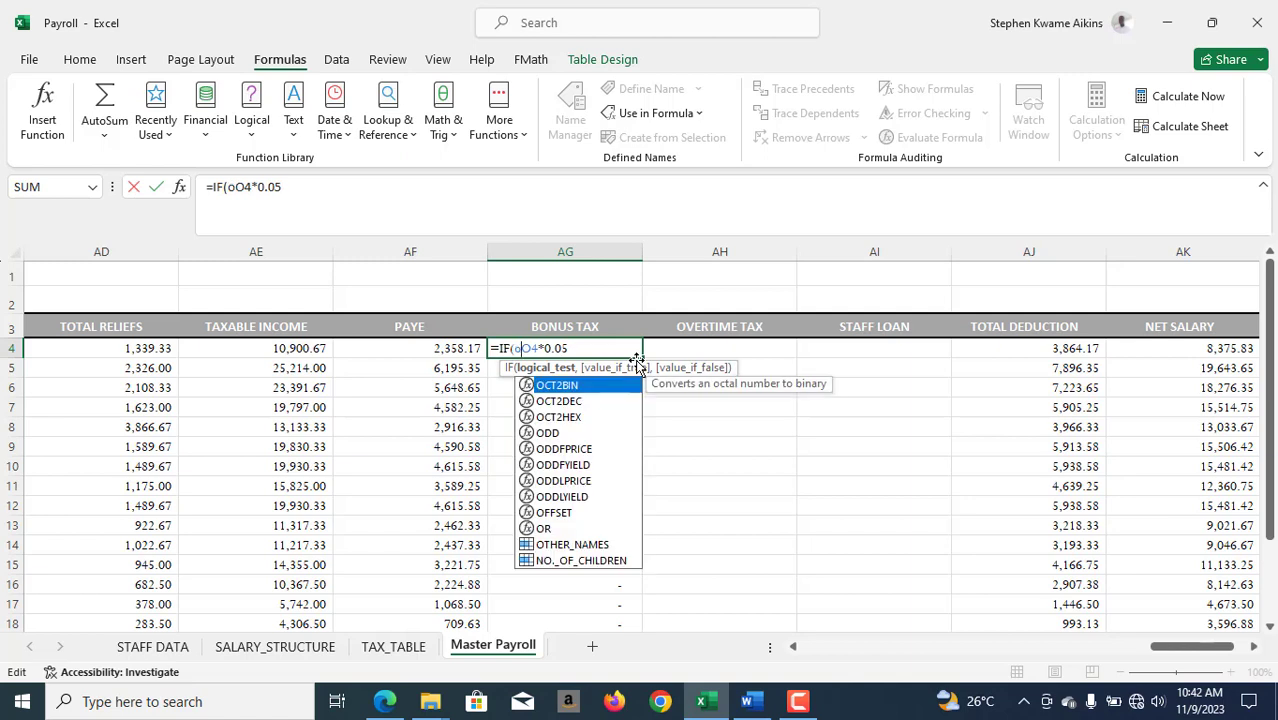
text(4)
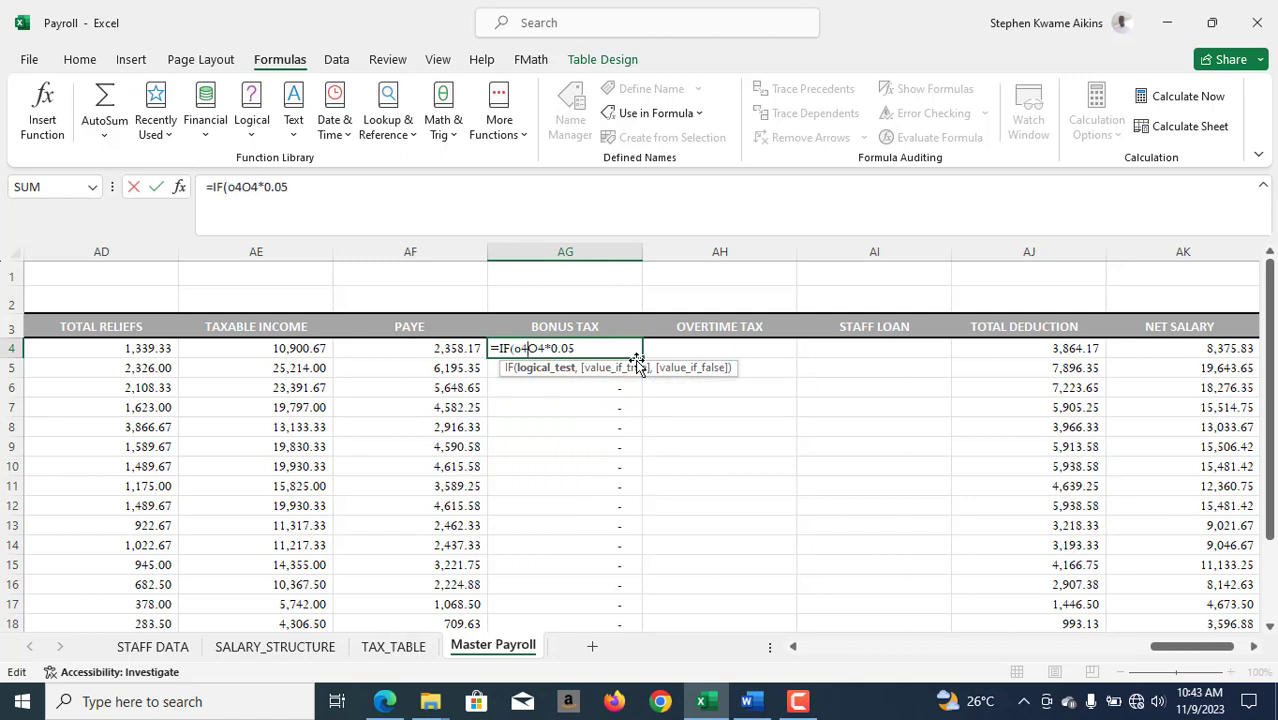
text(>)
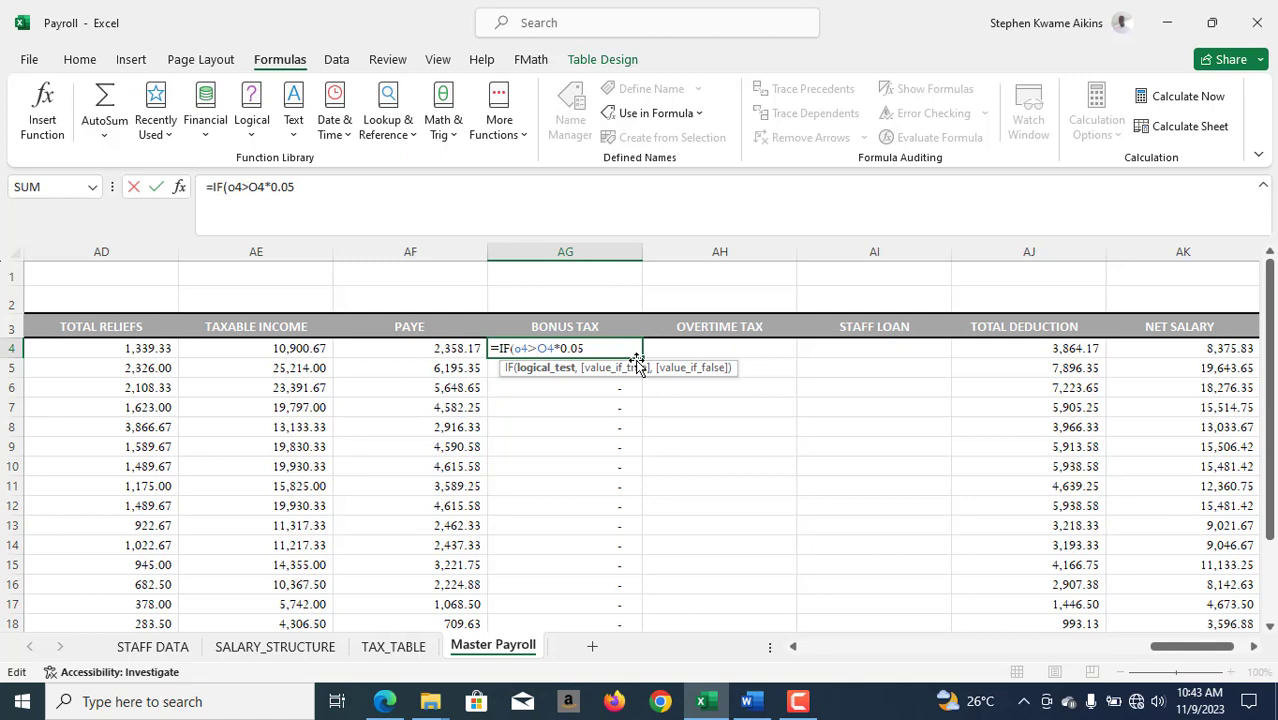
text(f4)
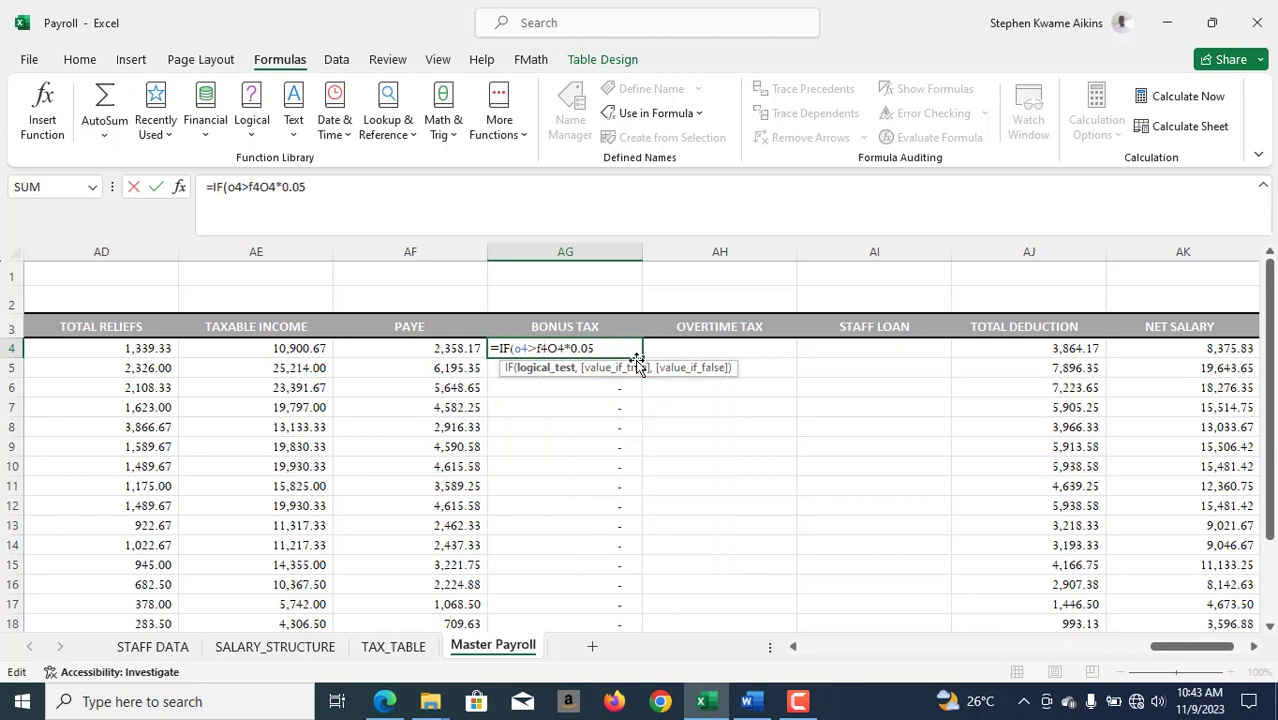
text(*)
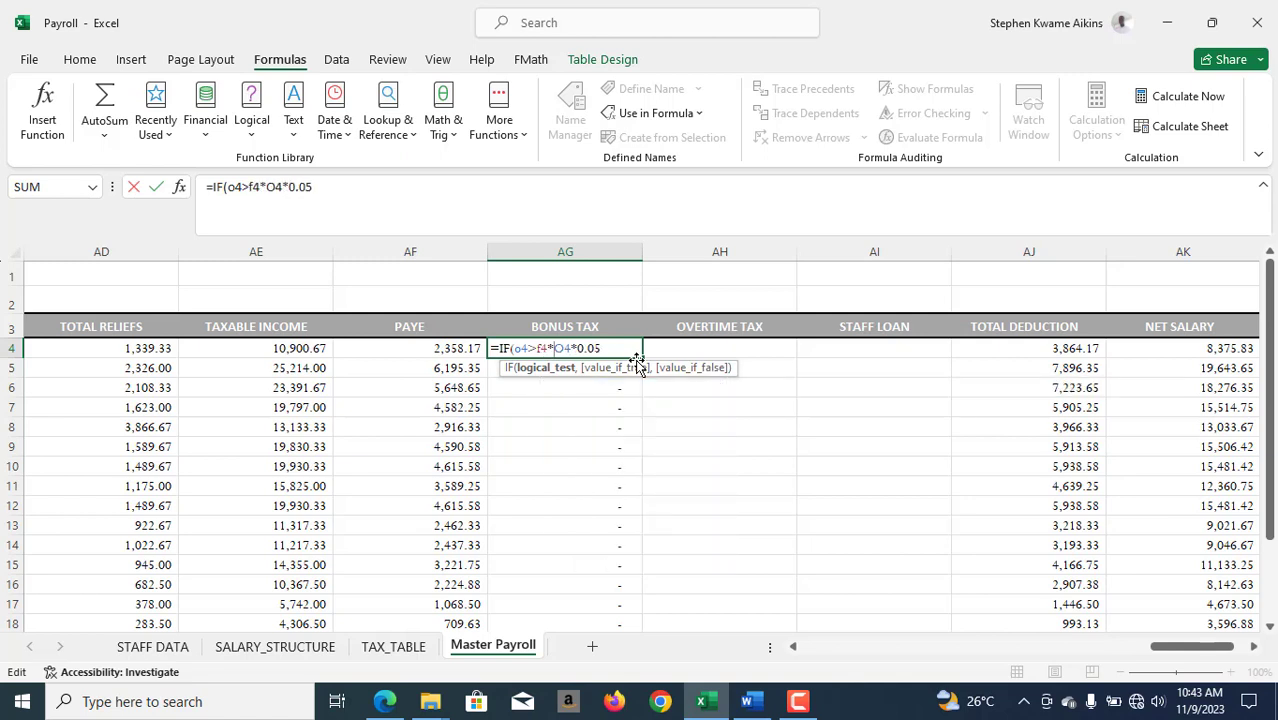
text(12)
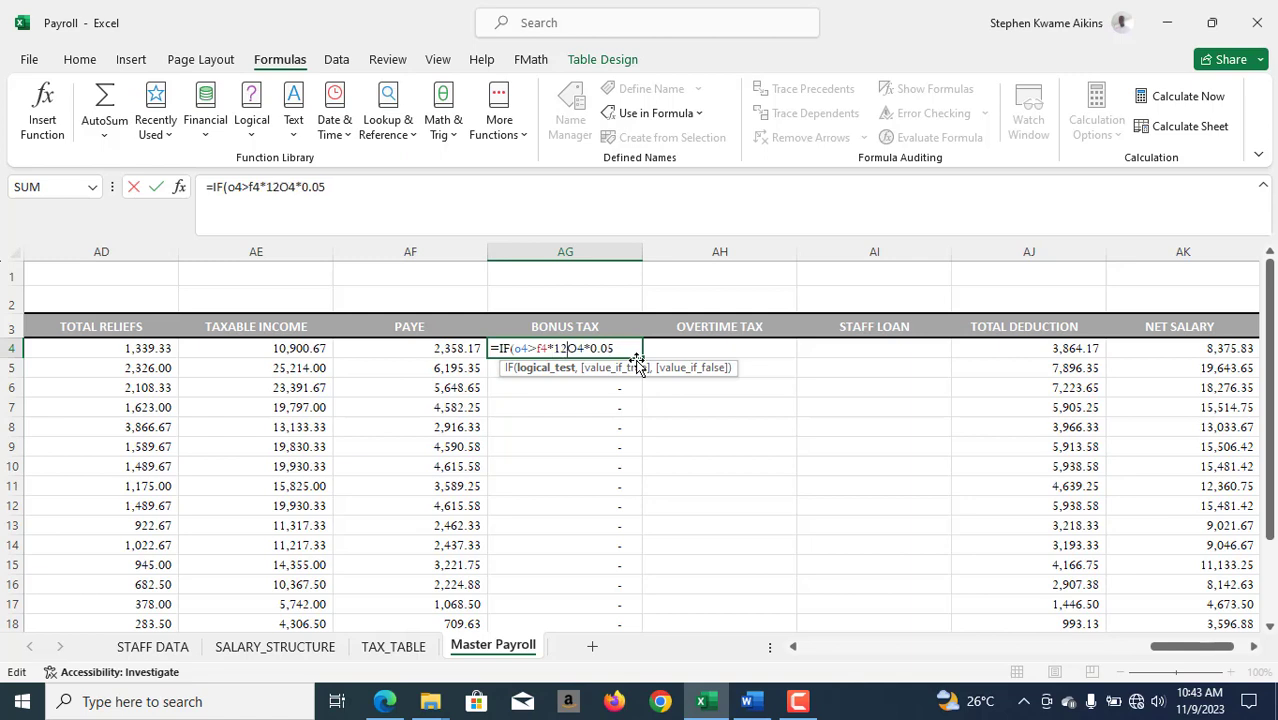
text(*)
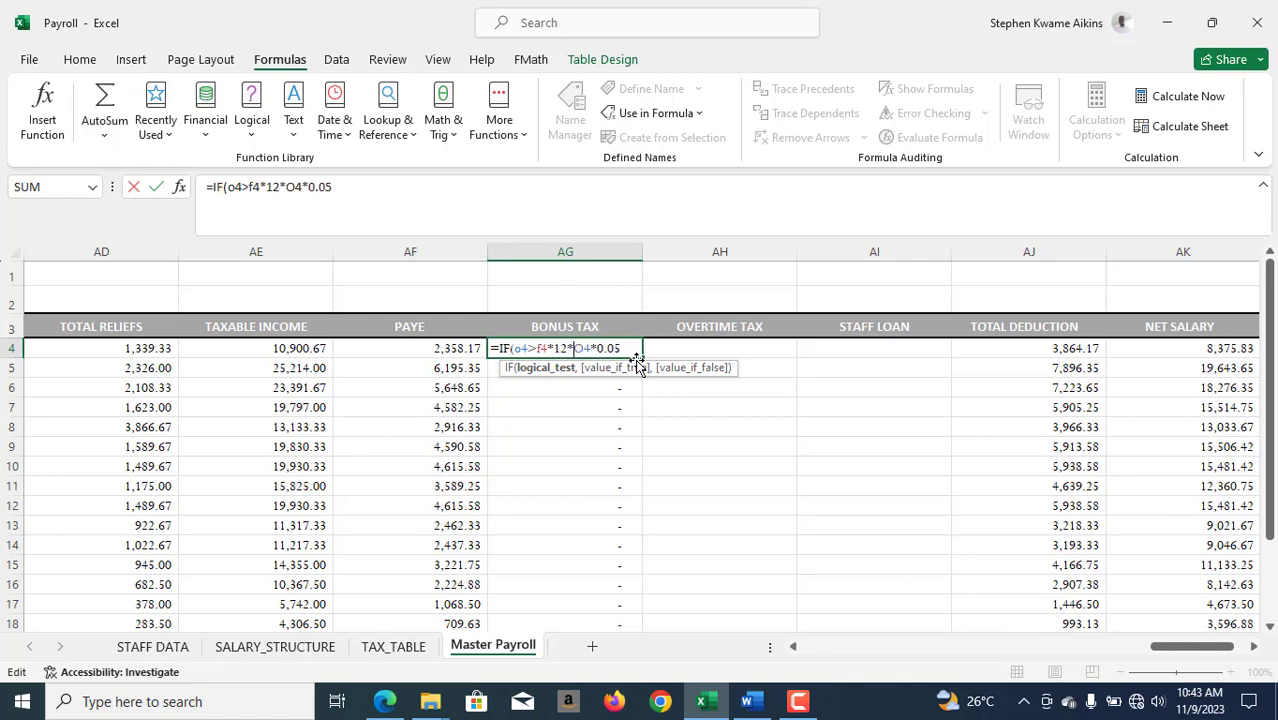
text(0.1)
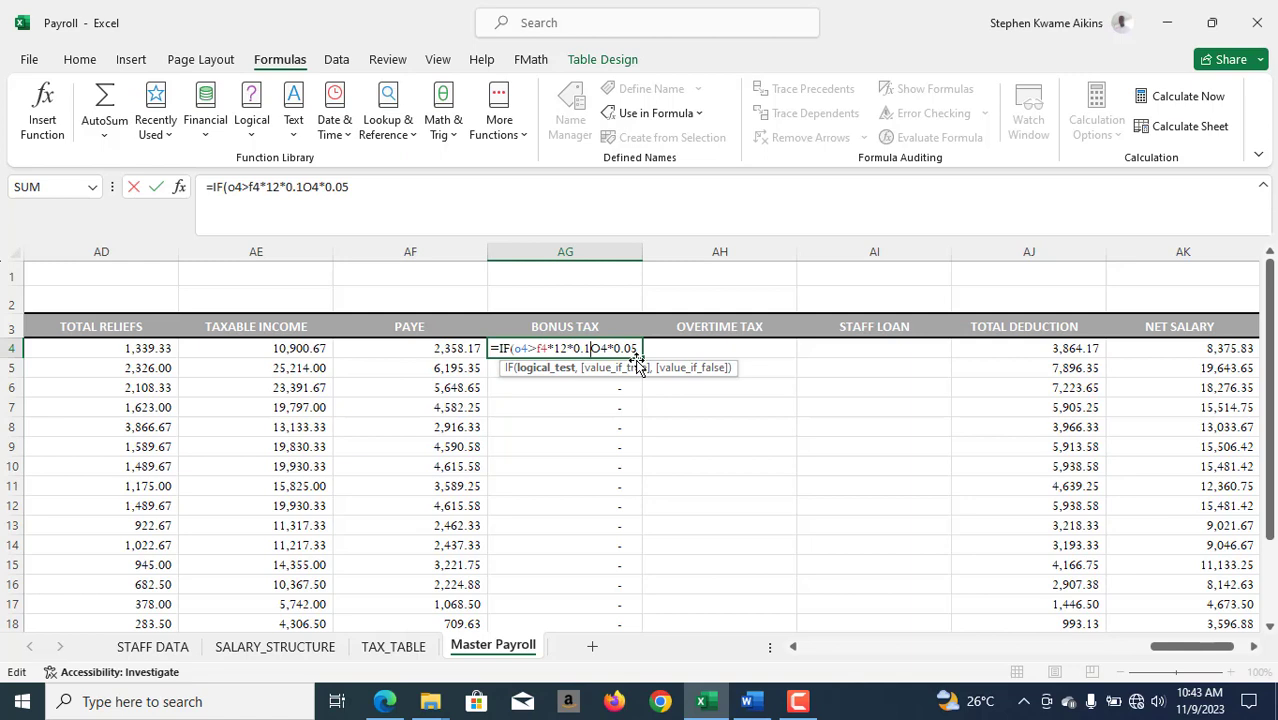
text(5)
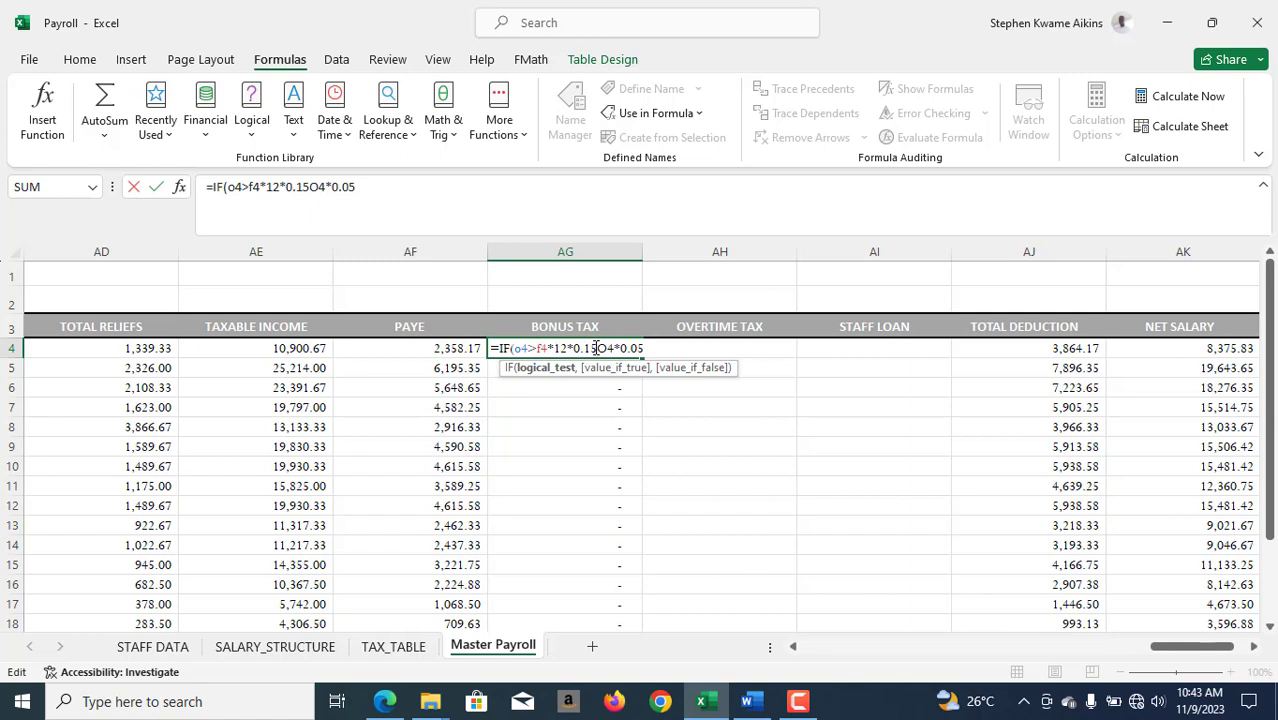
text(,)
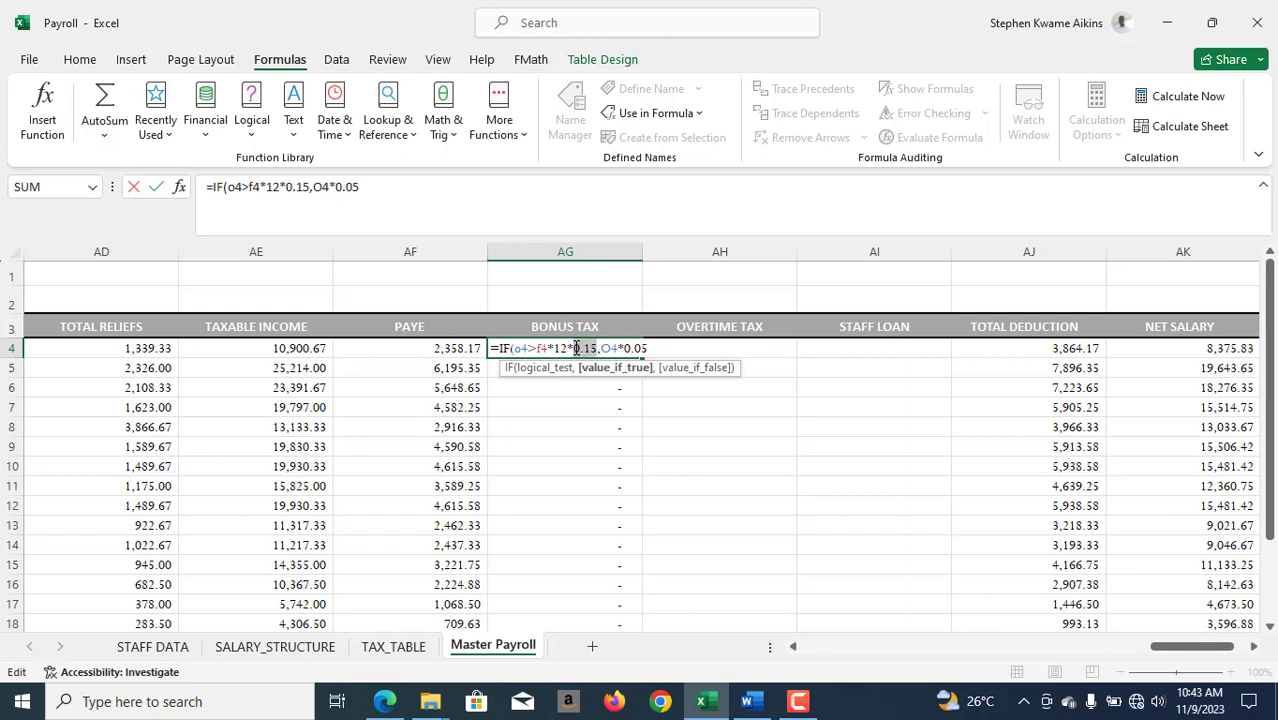
- Complete AG4's IF formula with F4*12*0.15*0.05 as the value if true and O4*0.05 as the value if false
drag(576, 348, 540, 348)
key(ctrl+c)
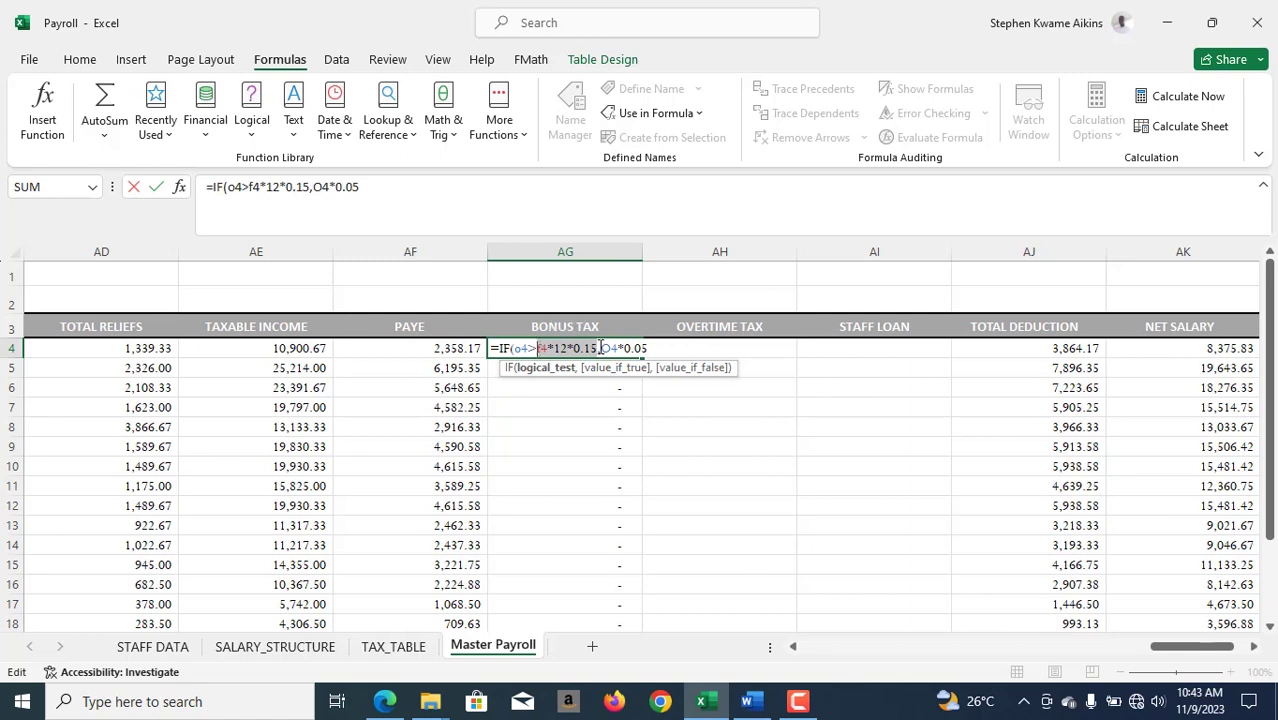
mouse_move(545, 348)
click(603, 348)
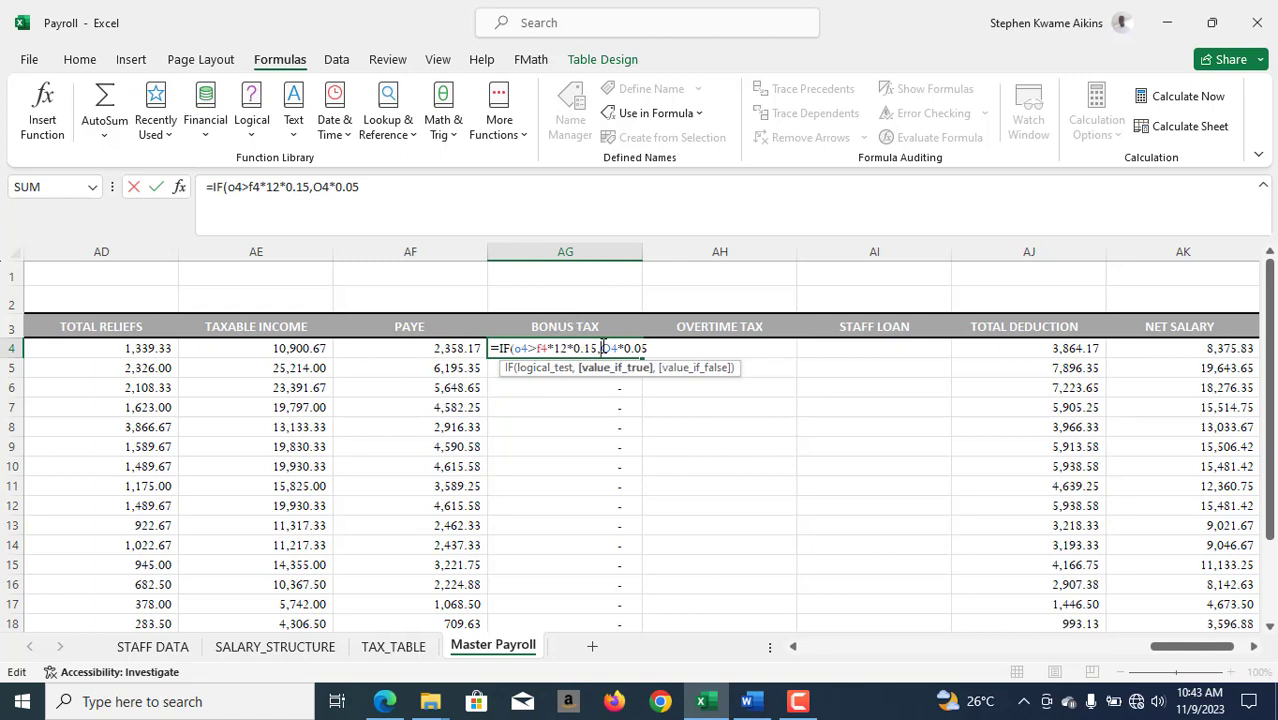
key(ctrl+v)
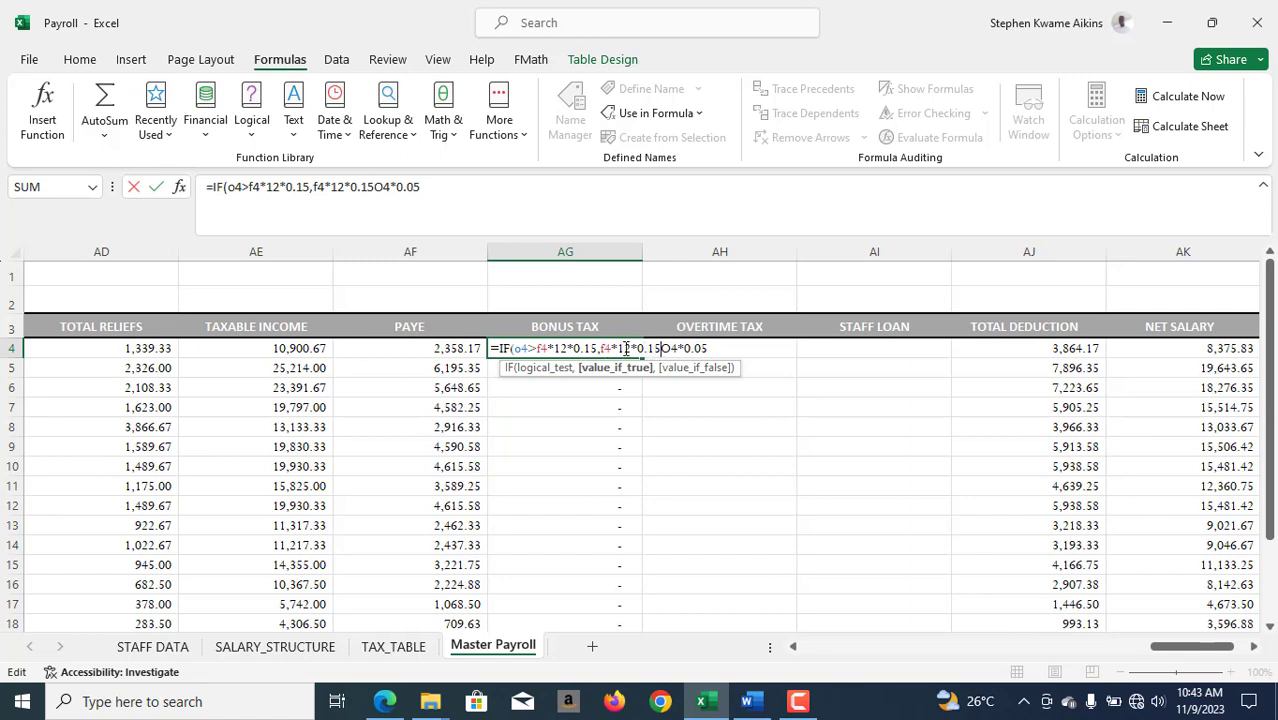
text(*0.05,)
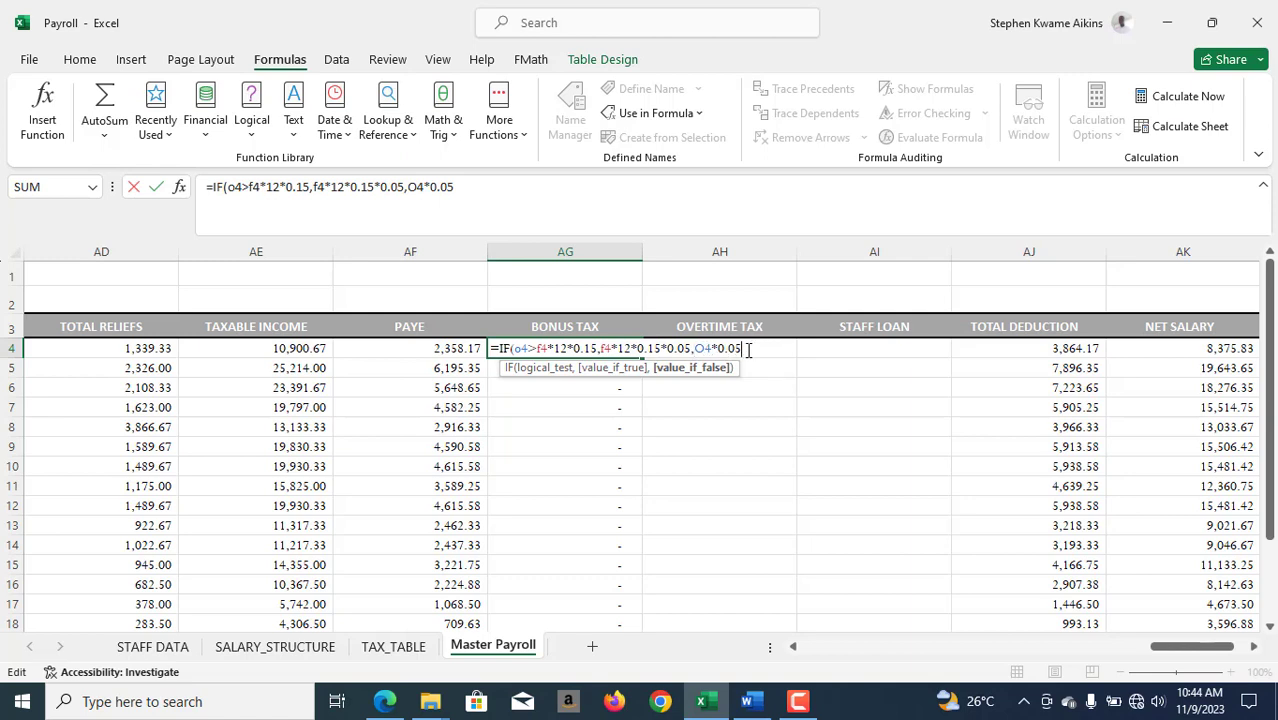
text())
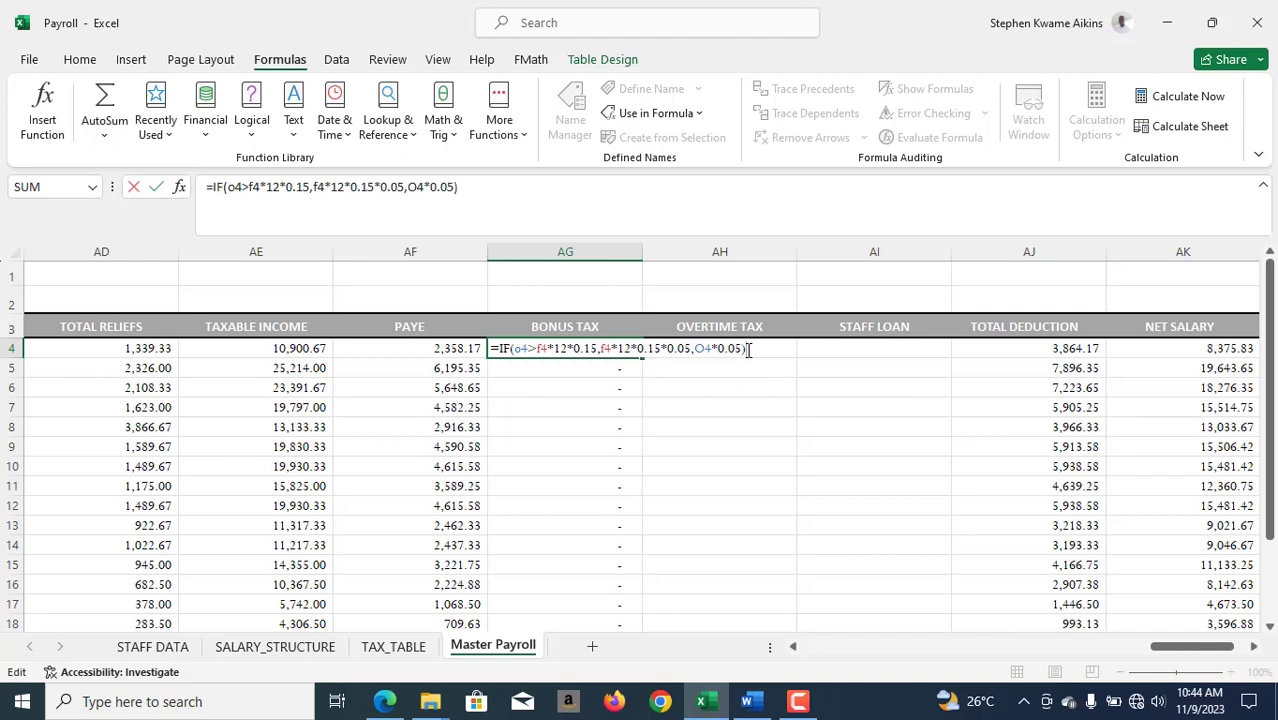
key(ctrl+Return)
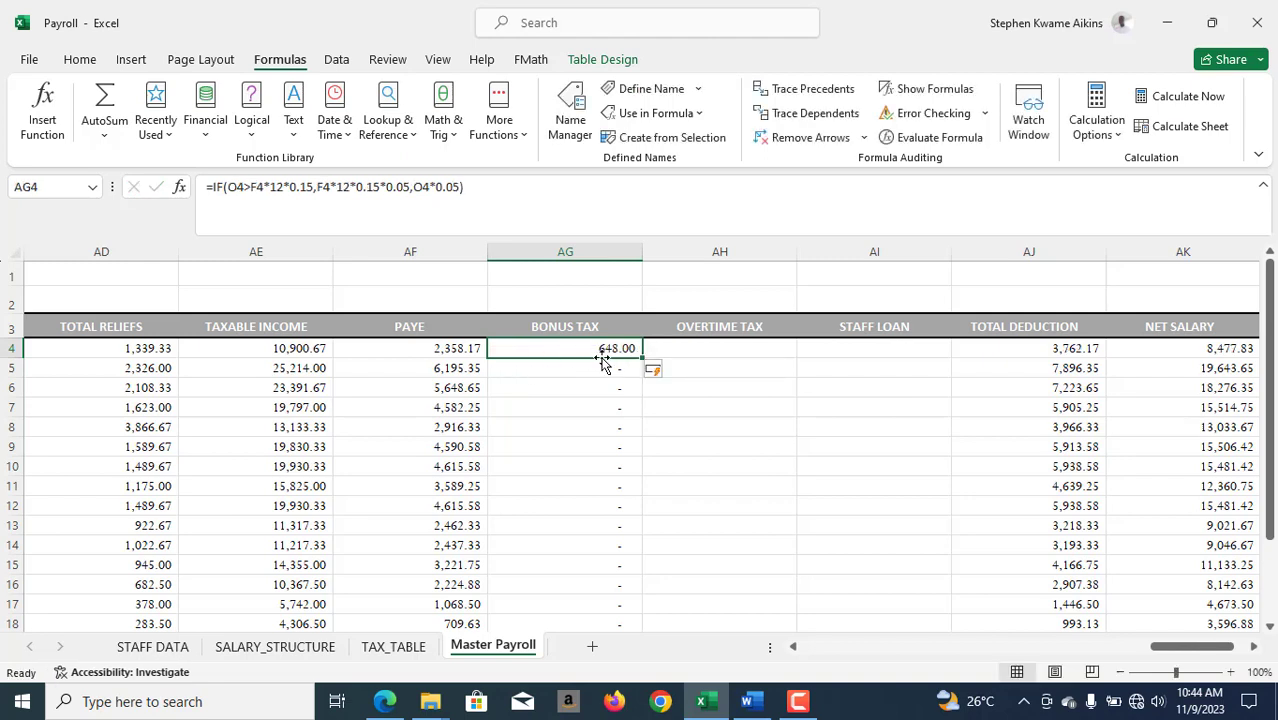
- Calculate 5% of the bonus limit in R1 with the formula =P1*0.05 to check the bonus tax
drag(1204, 655, 992, 662)
click(590, 279)
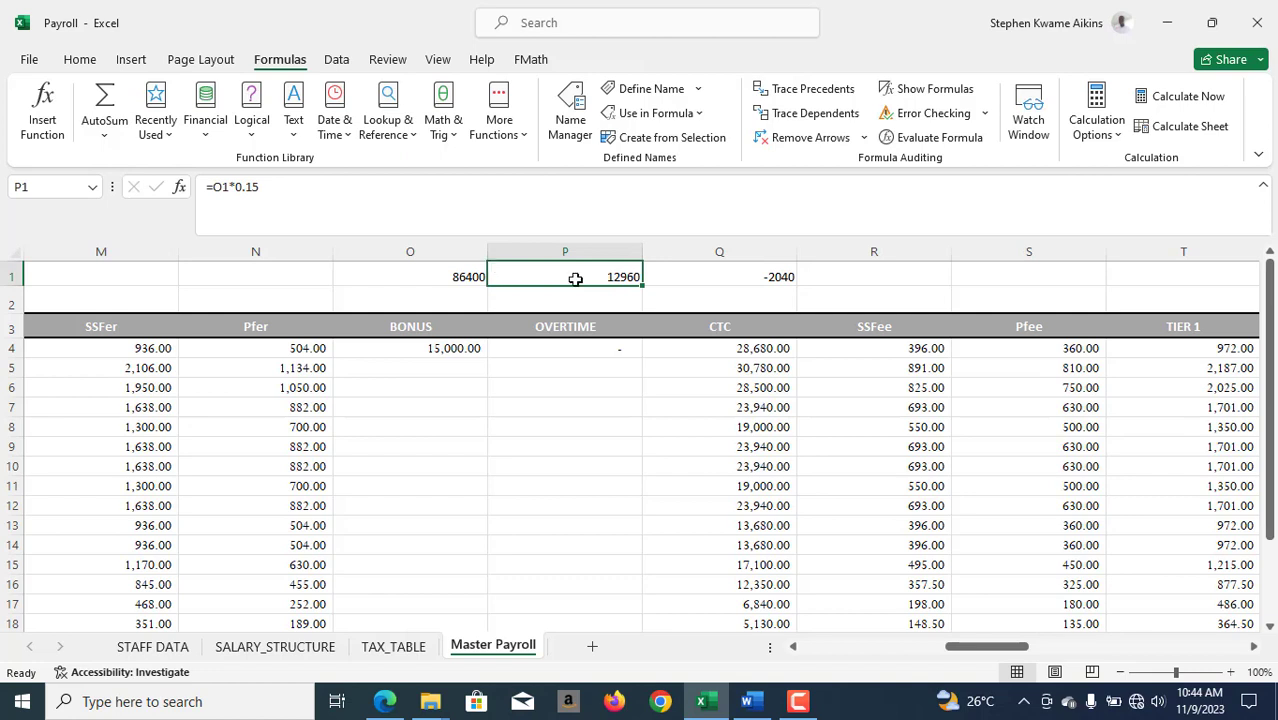
click(899, 276)
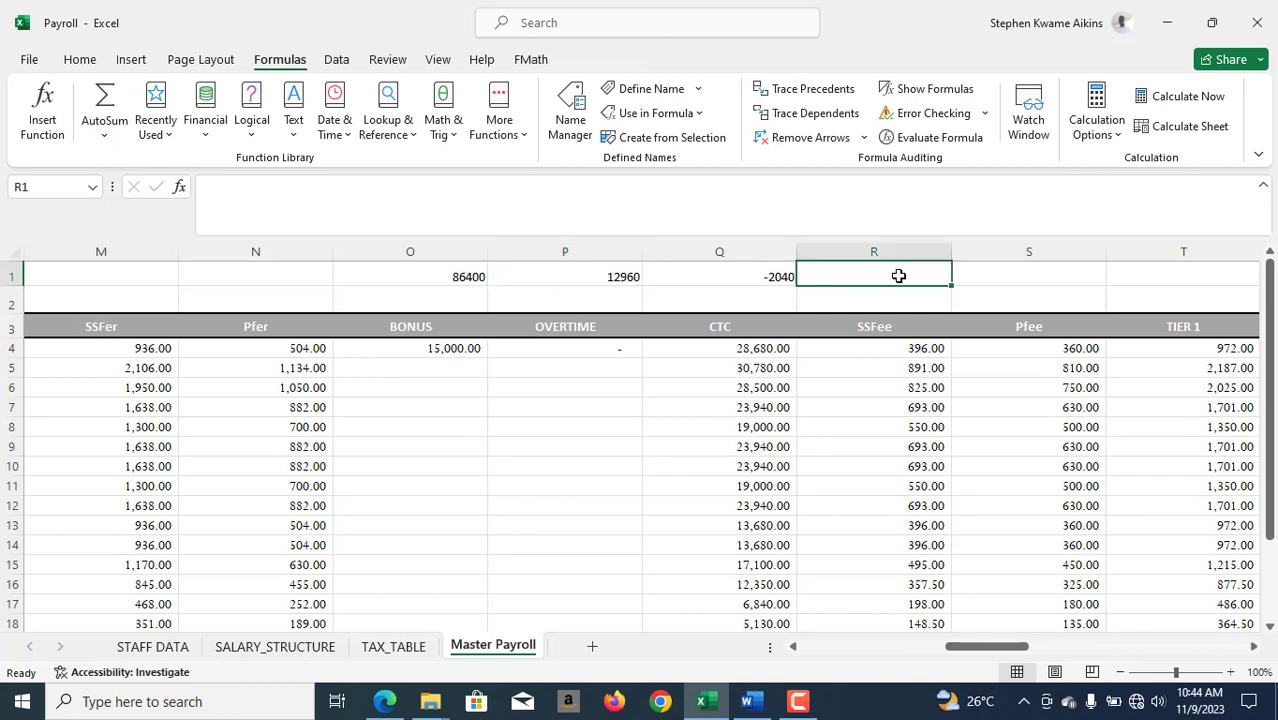
text(=)
click(611, 281)
text(*0.)
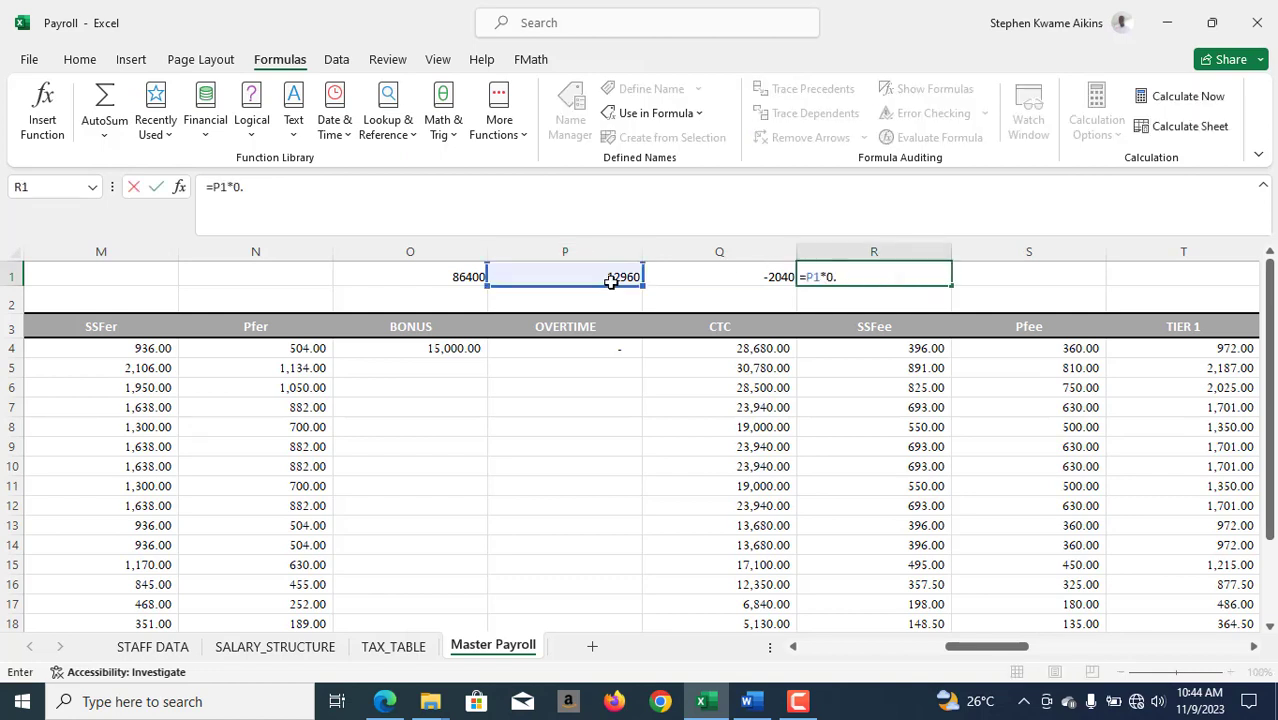
text(05)
key(Return)
click(914, 264)
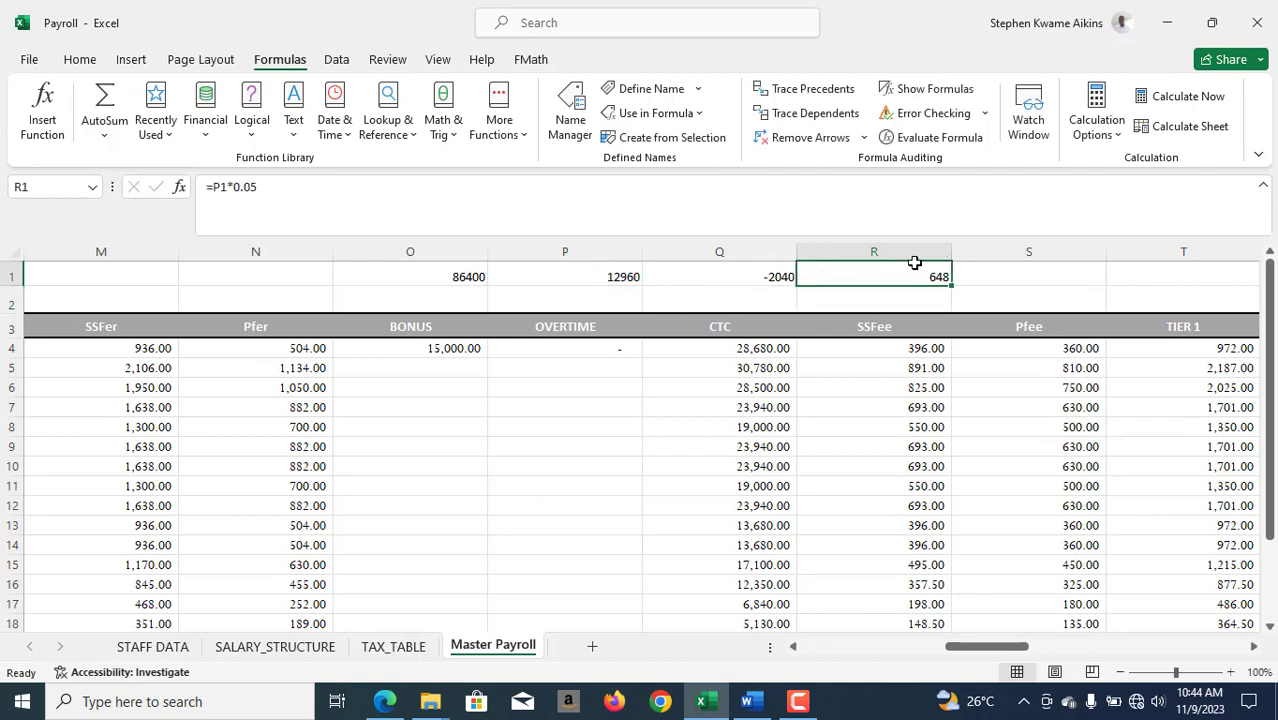
- Start wrapping the first TAXABLE INCOME formula in AE4 in an IF function with the logical test o4>0.15*12*f4
drag(976, 648, 1168, 662)
click(751, 353)
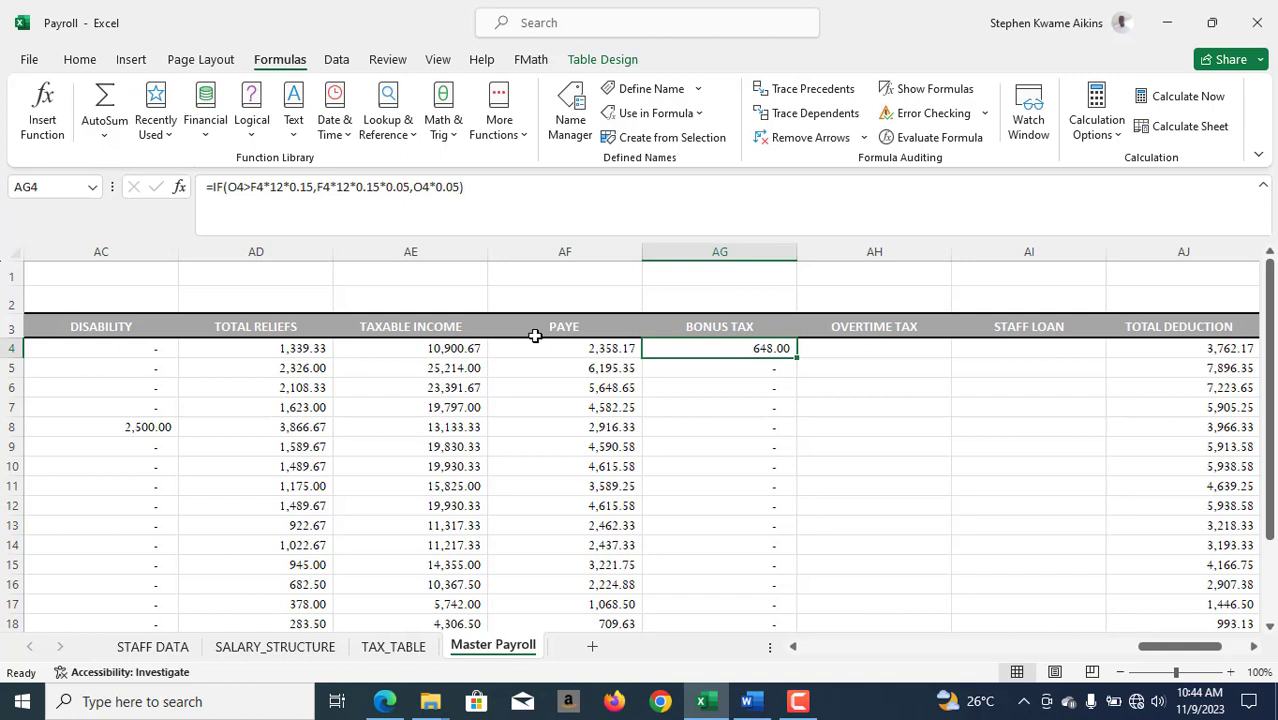
click(410, 352)
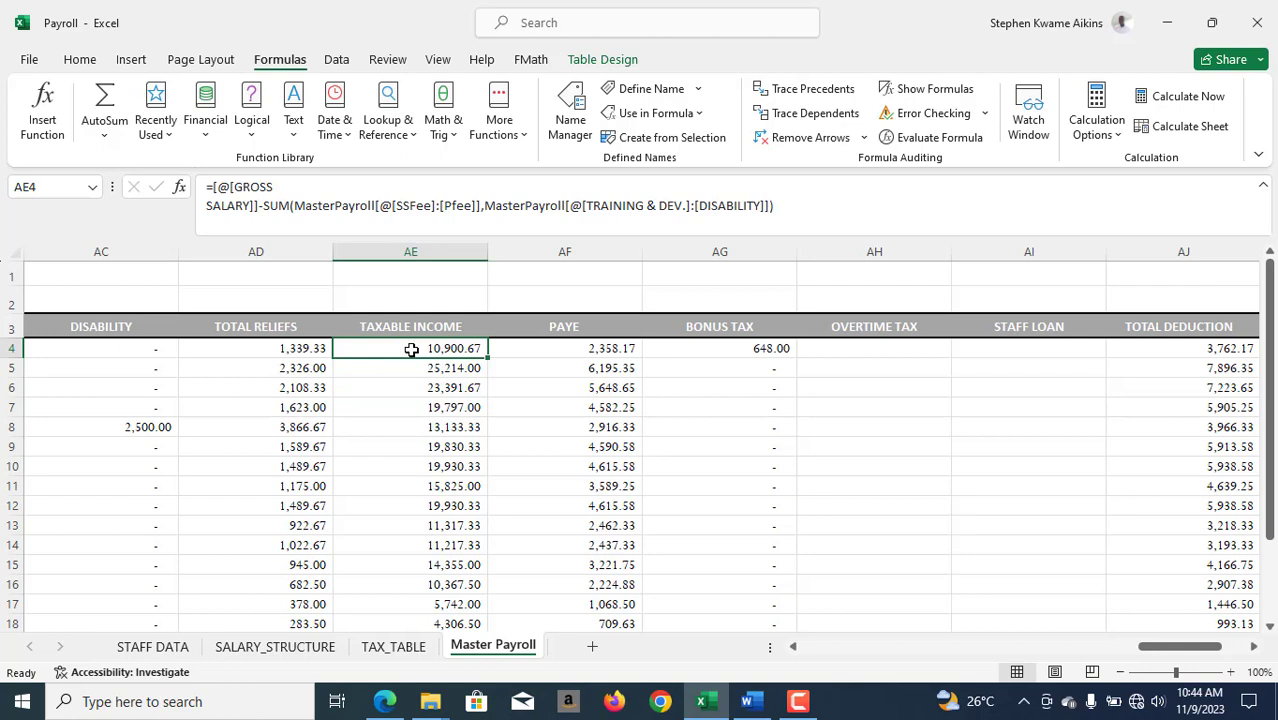
double_click(411, 350)
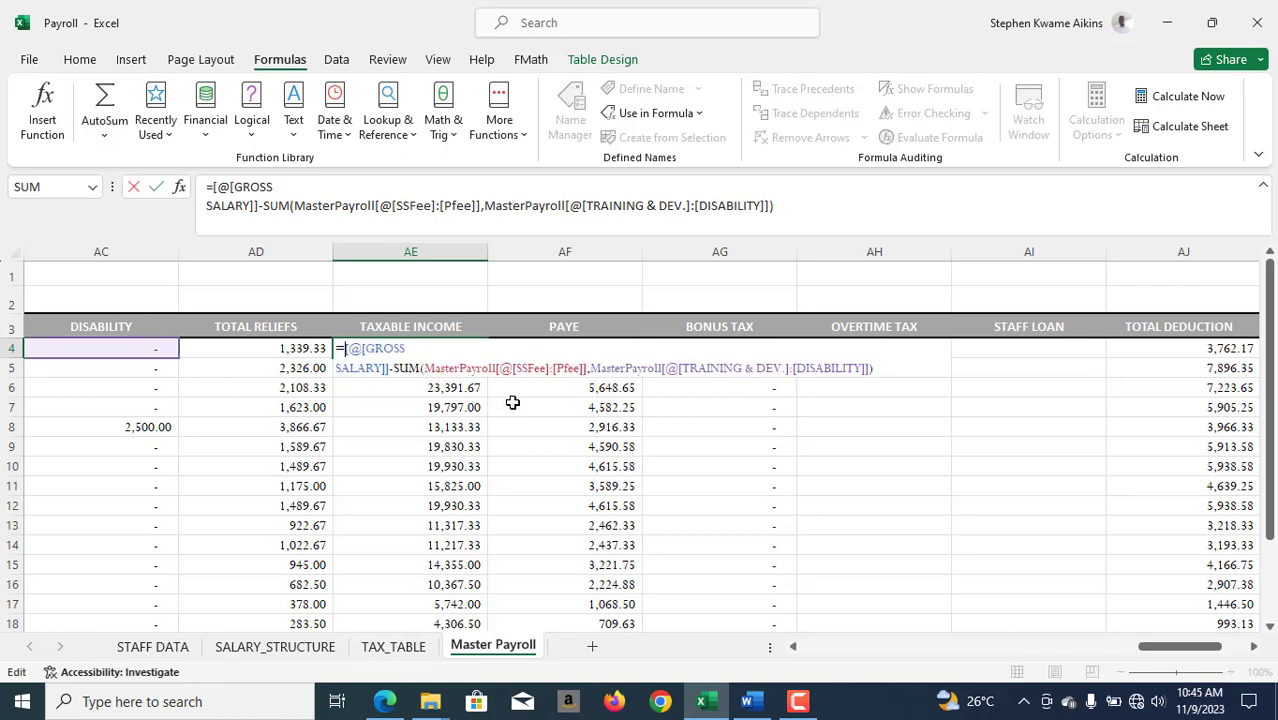
text(IF()
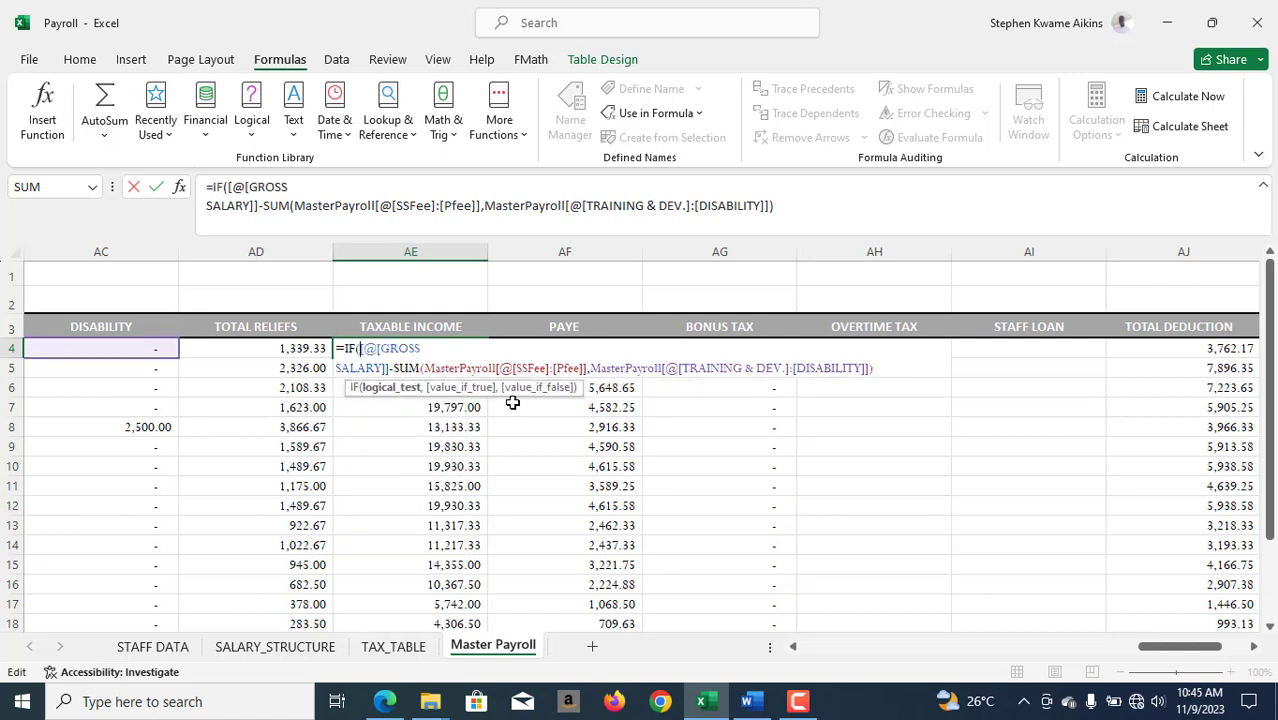
text(o4>)
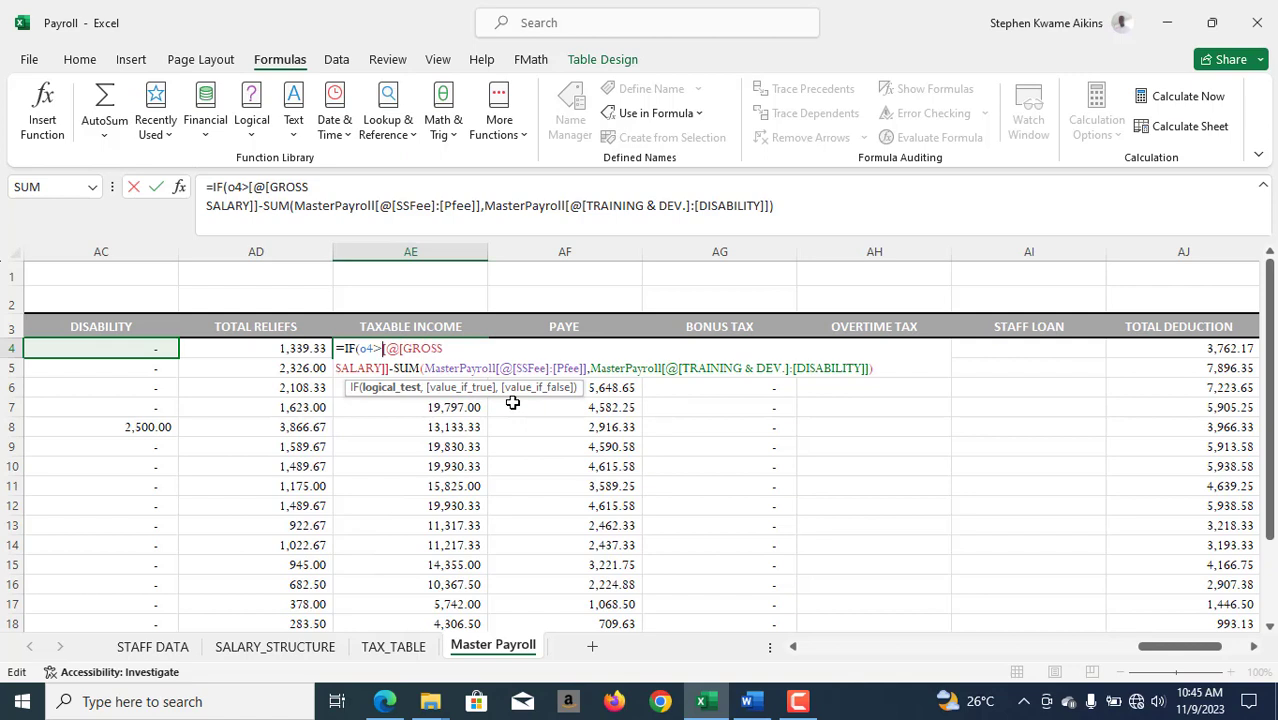
text(0.15)
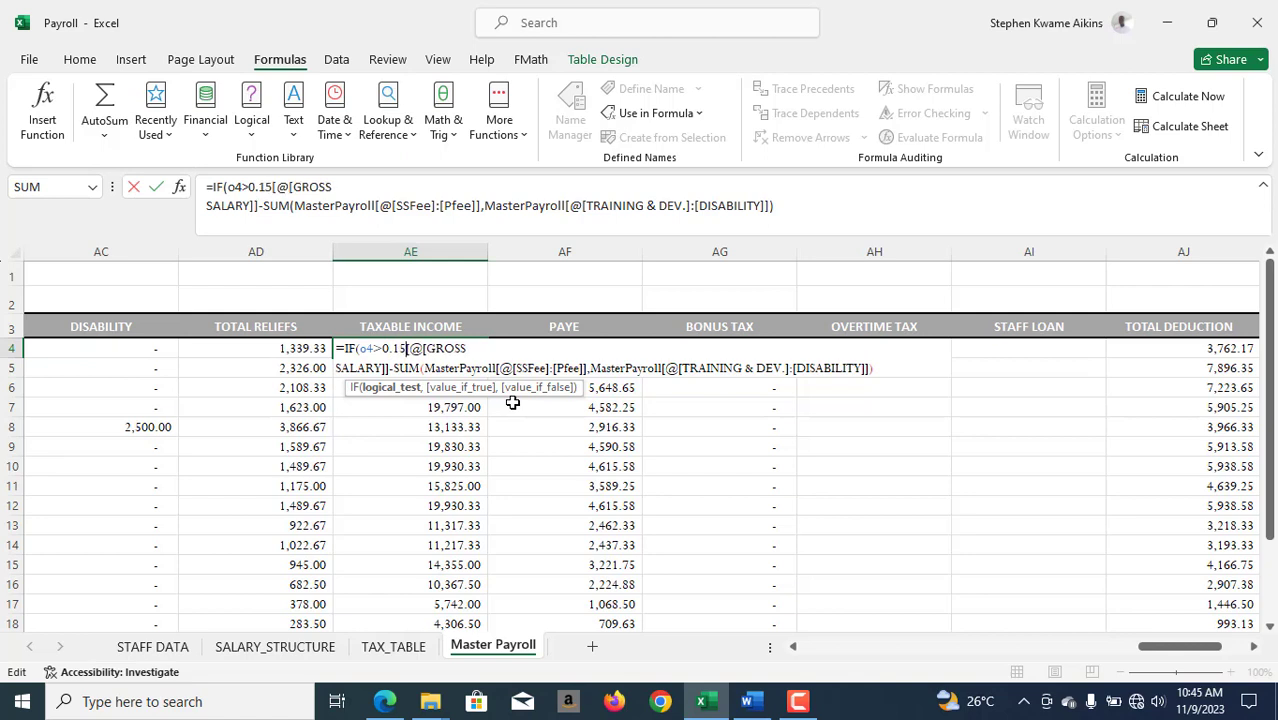
text(*)
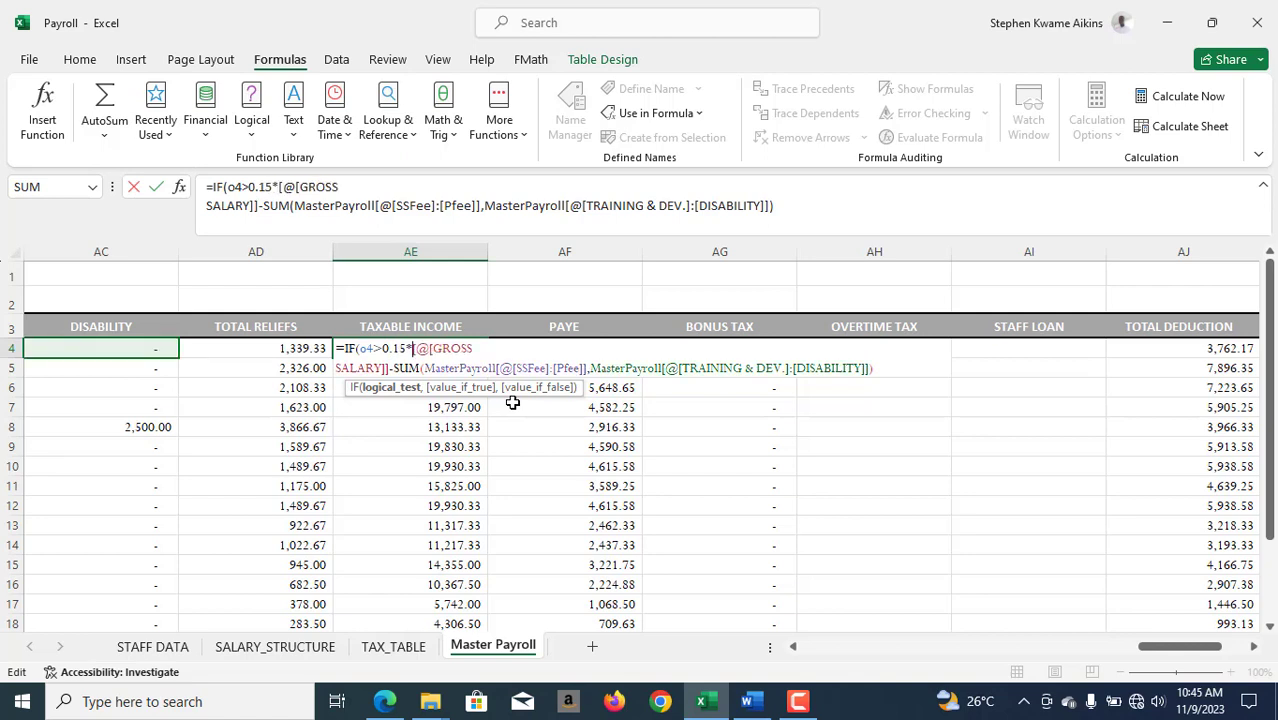
text(12*)
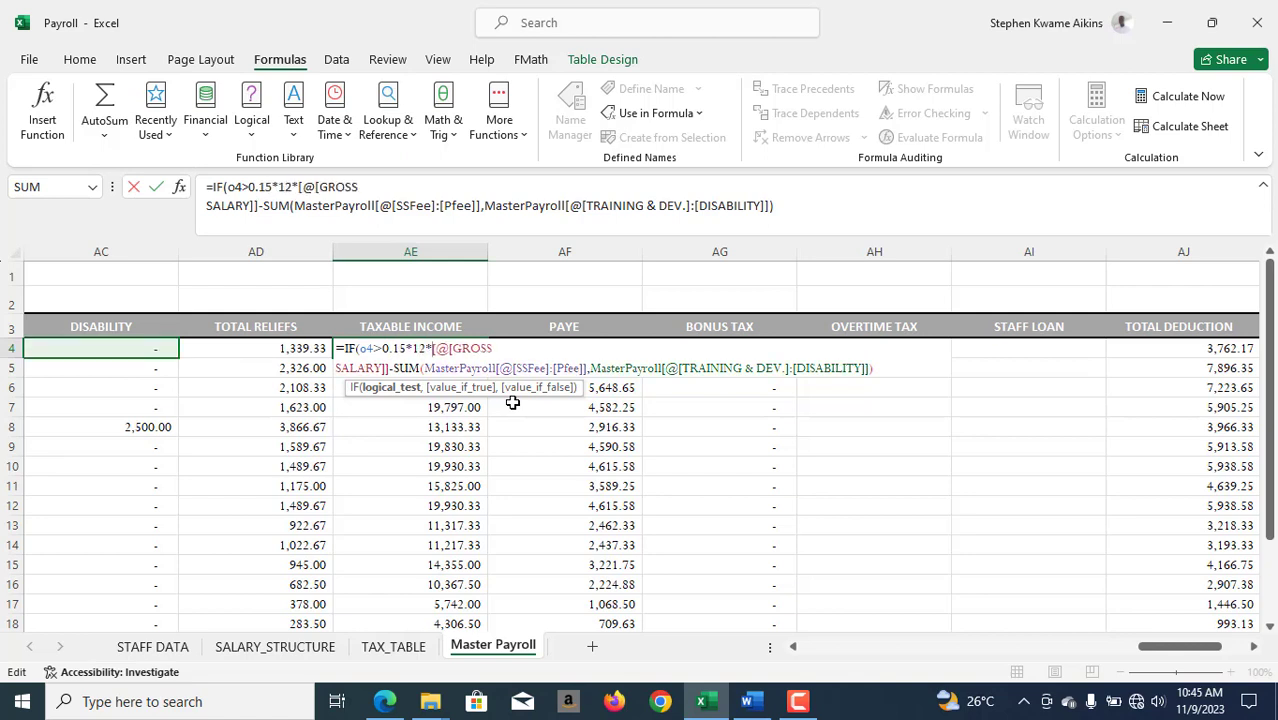
text(f4)
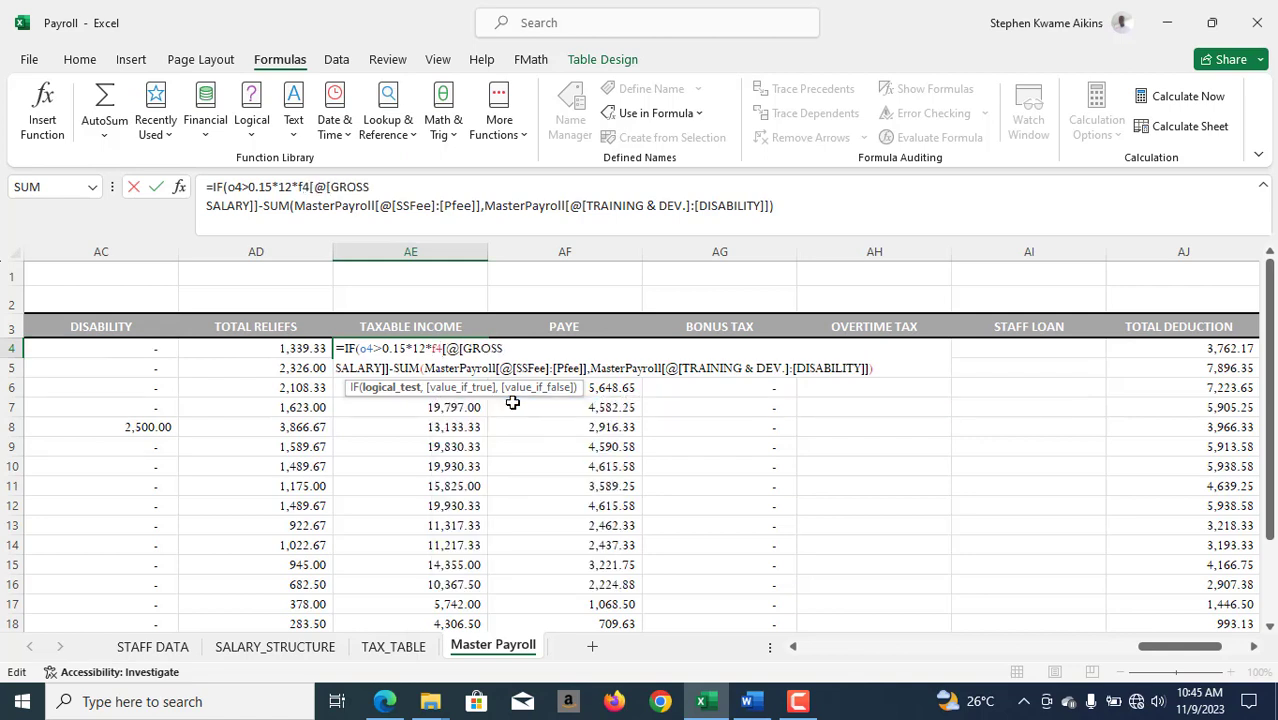
text(,)
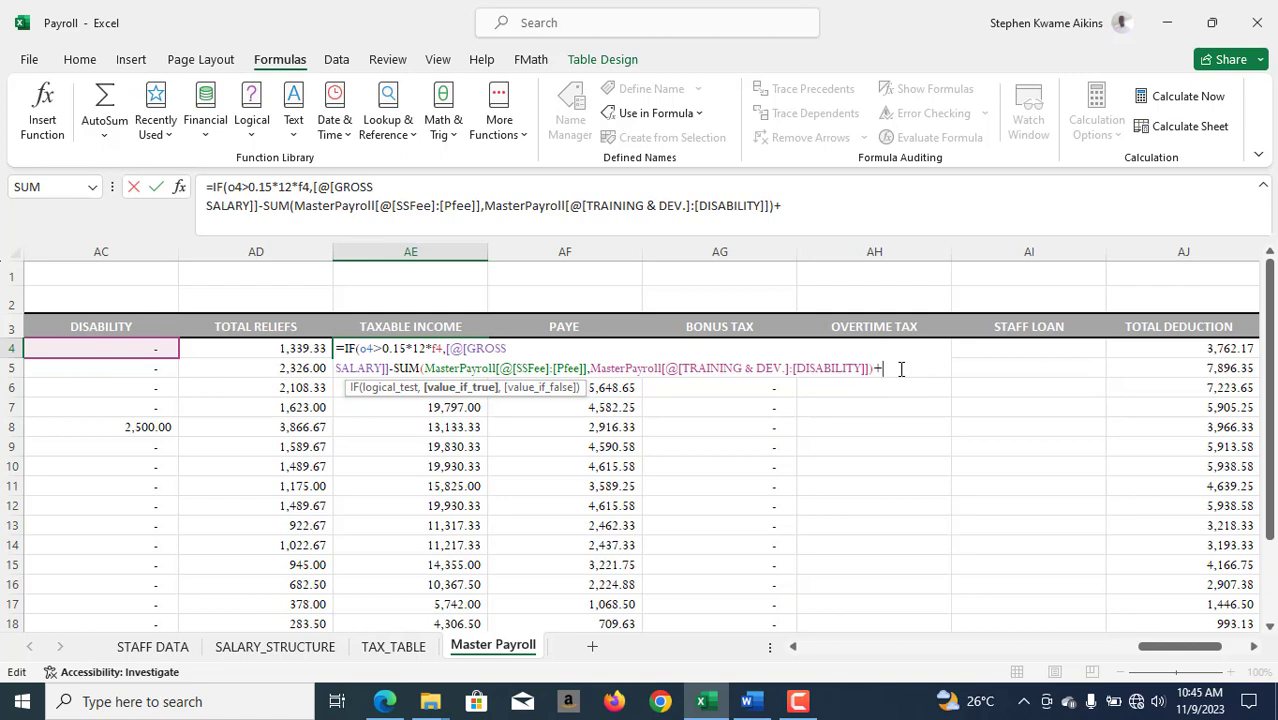
- Add the excess bonus, +(o4-f4*12*0.15), to the value-if-true argument of AE4's IF formula and close that argument
text(o4-)
click(884, 369)
text(()
text(f4*12*0.15)
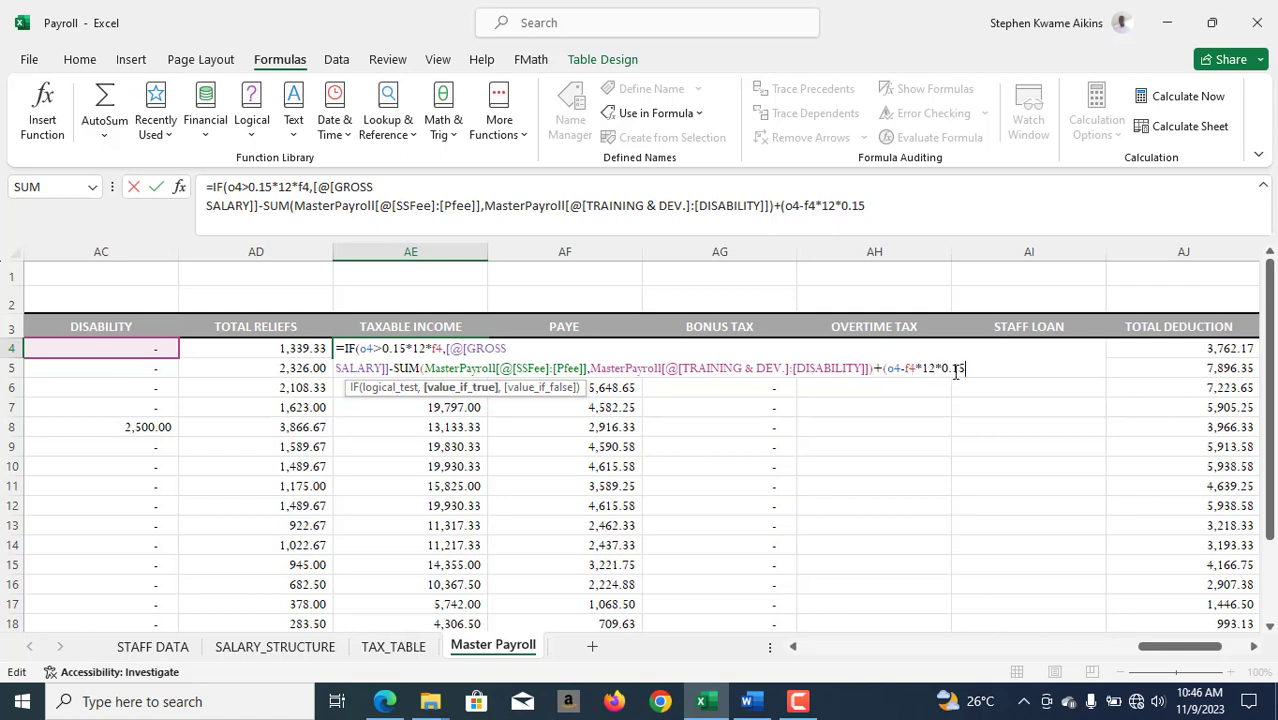
text(),)
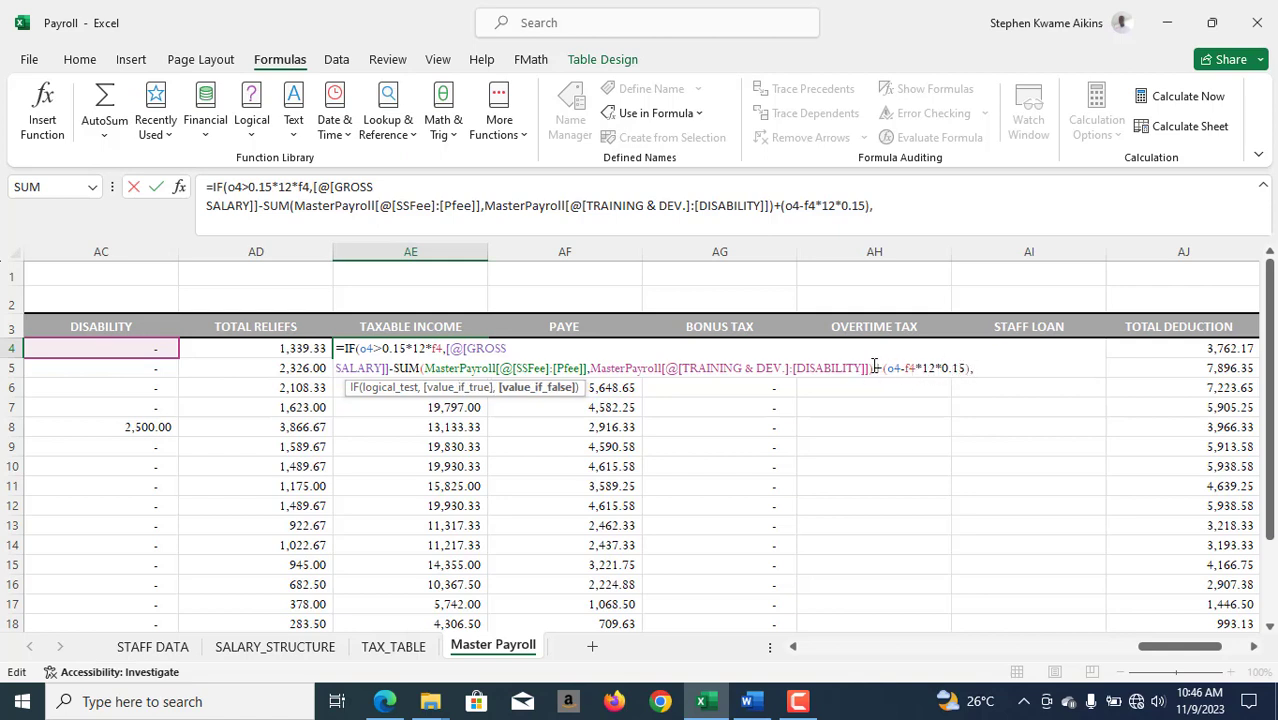
- Complete AE4's IF formula by reusing the original formula, gross salary minus the SUM of the deductions, as the value if false
drag(872, 368, 449, 350)
key(ctrl+c)
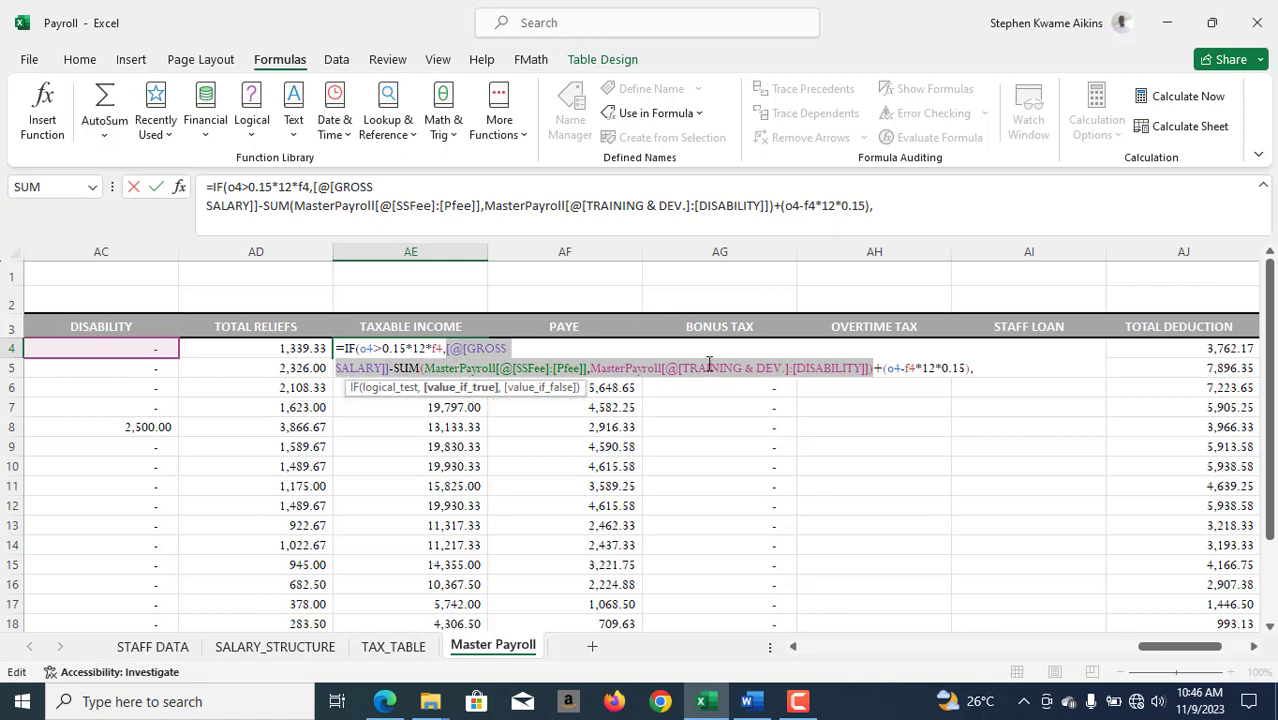
click(982, 367)
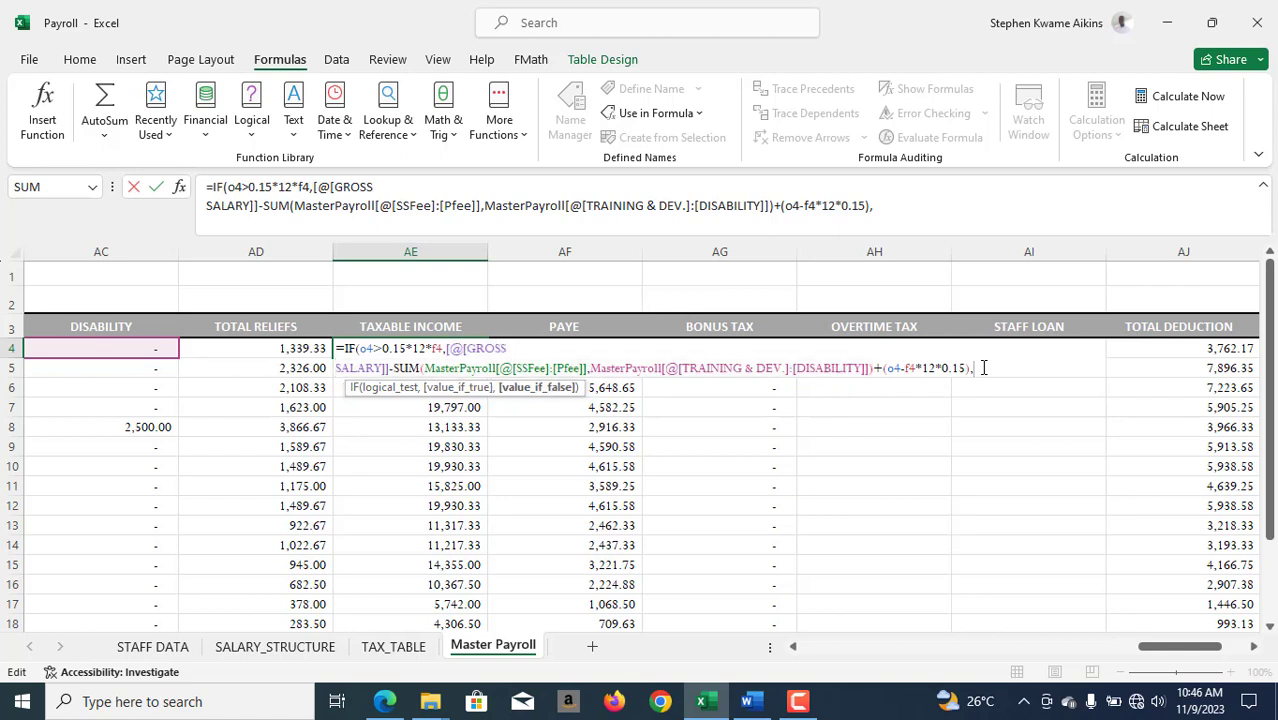
key(ctrl+v)
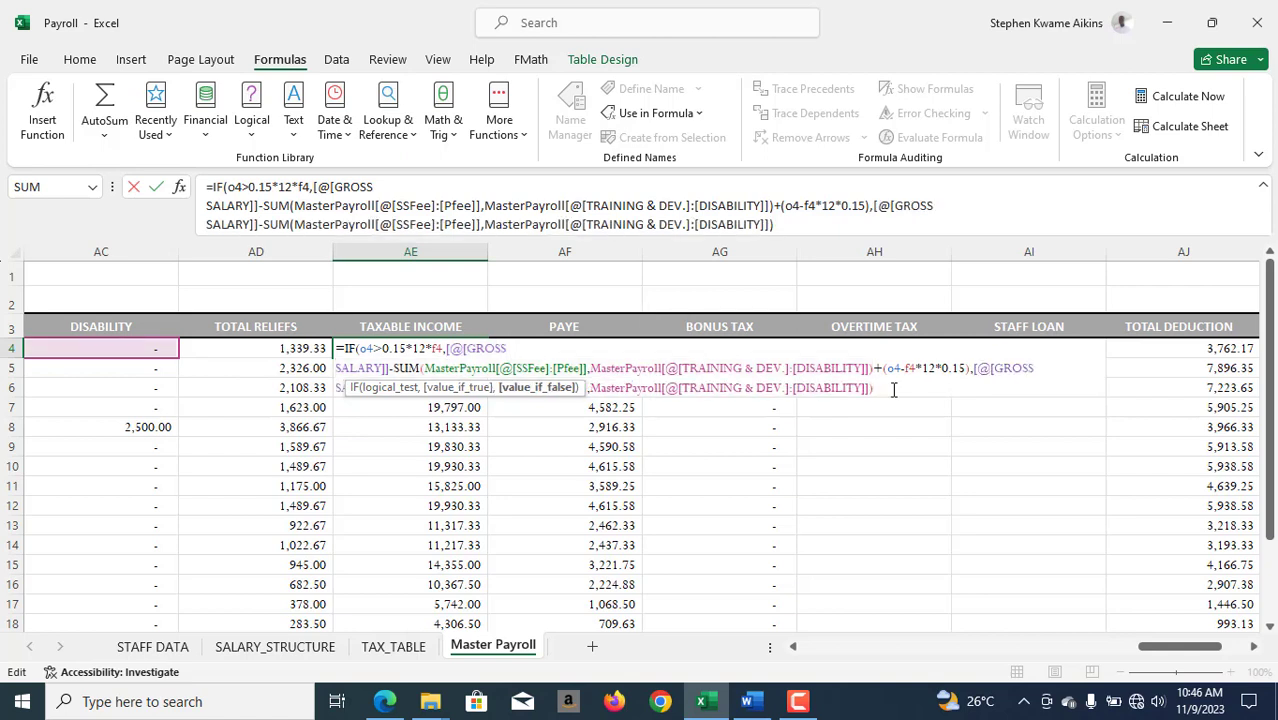
text())
key(Return)
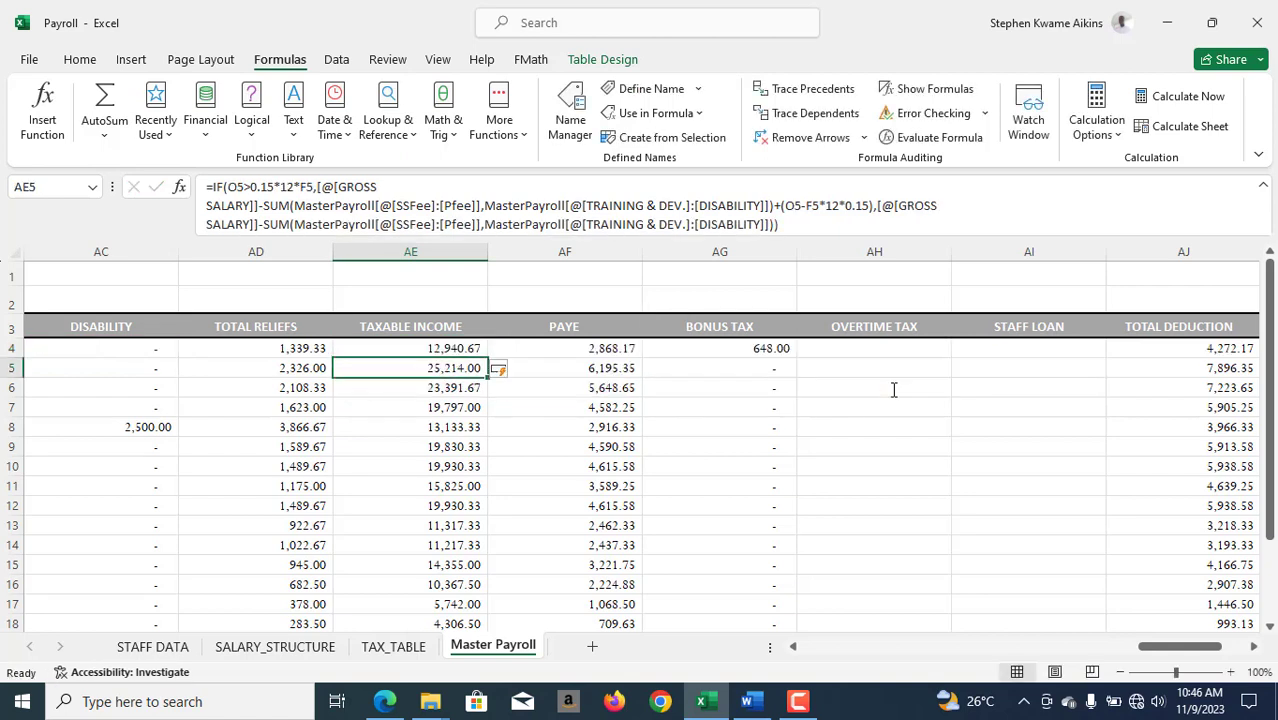
- Test the bonus formulas by setting the BONUS in O4 to 12000 and checking row 4's taxable income, PAYE and bonus tax
click(418, 349)
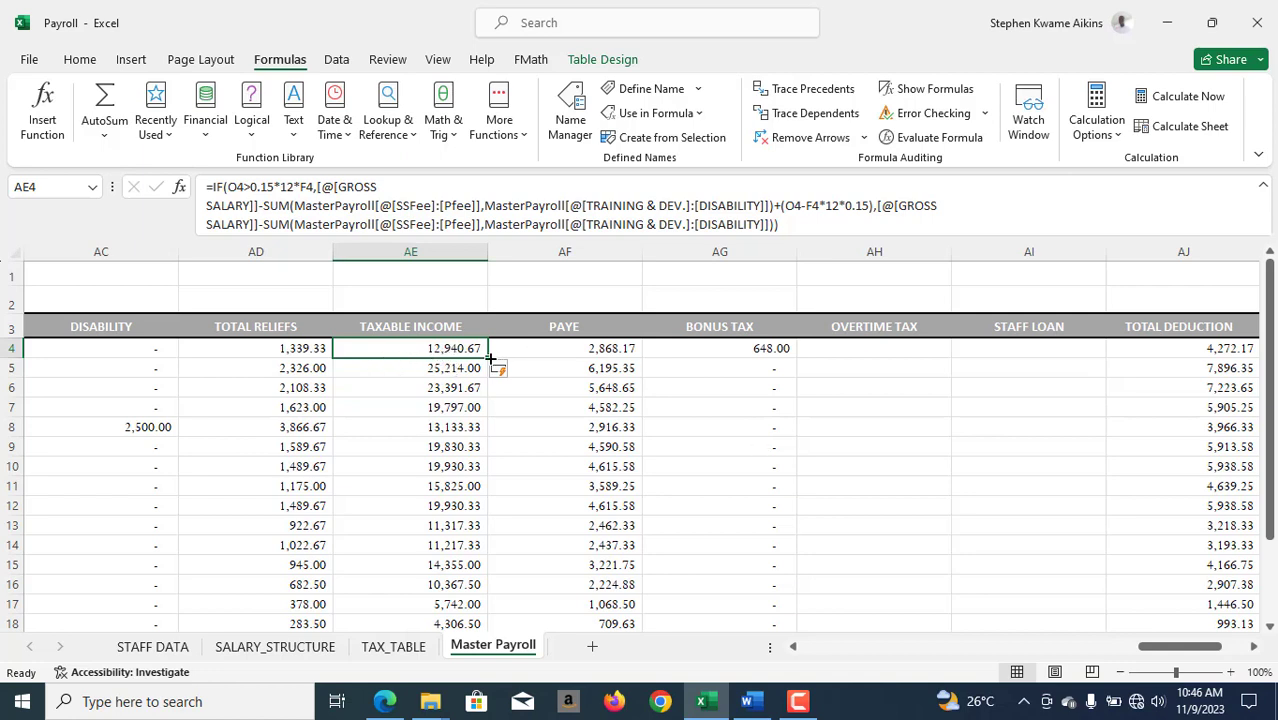
key(Right)
key(Right)
drag(1180, 647, 983, 652)
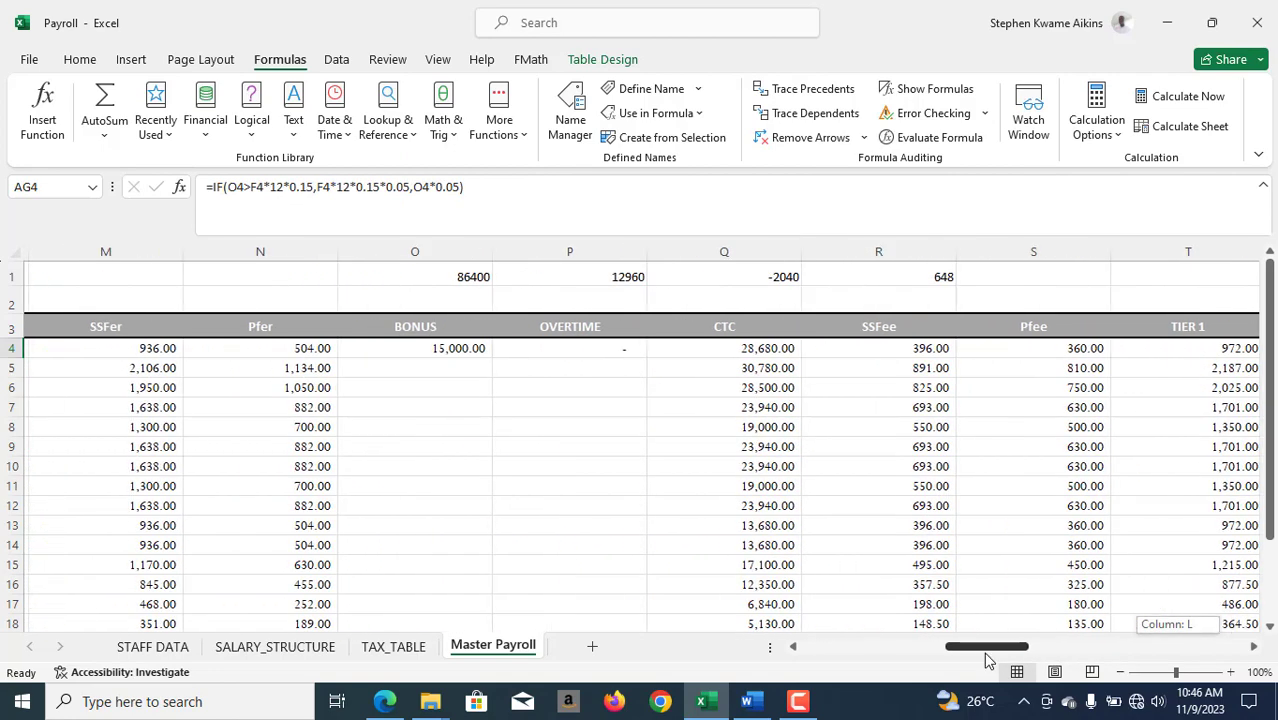
click(407, 352)
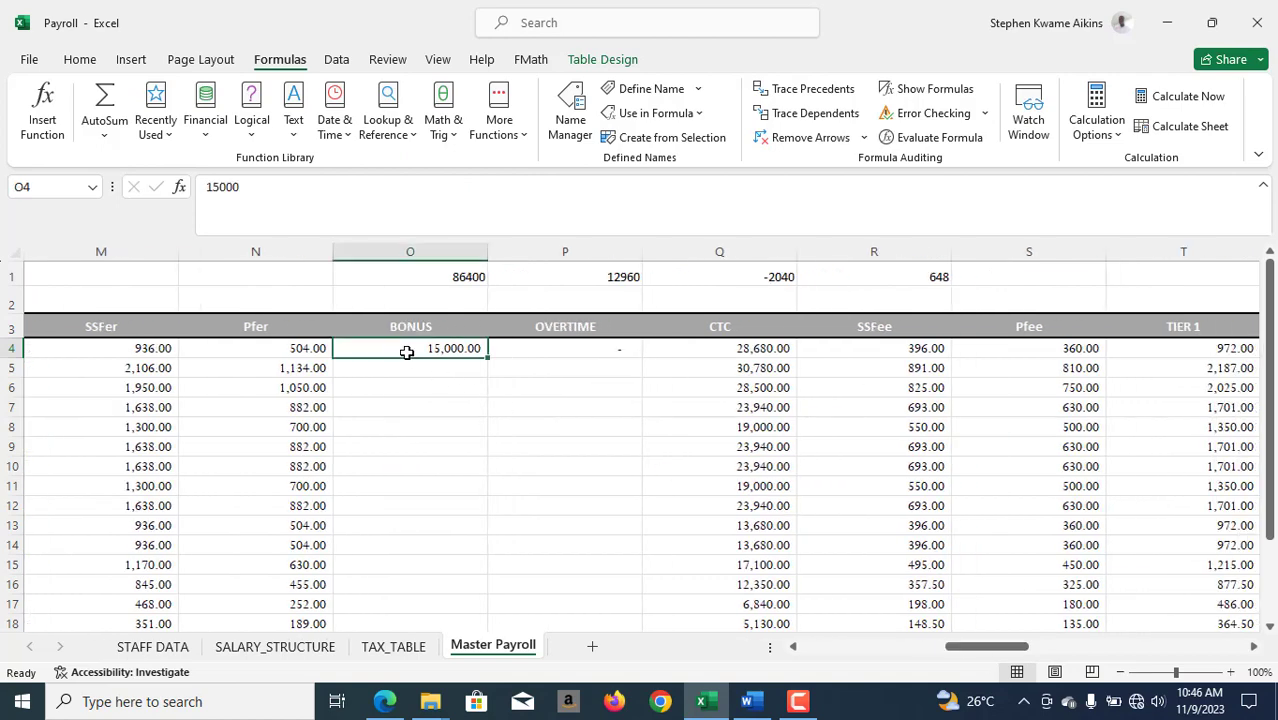
text(12000)
key(Return)
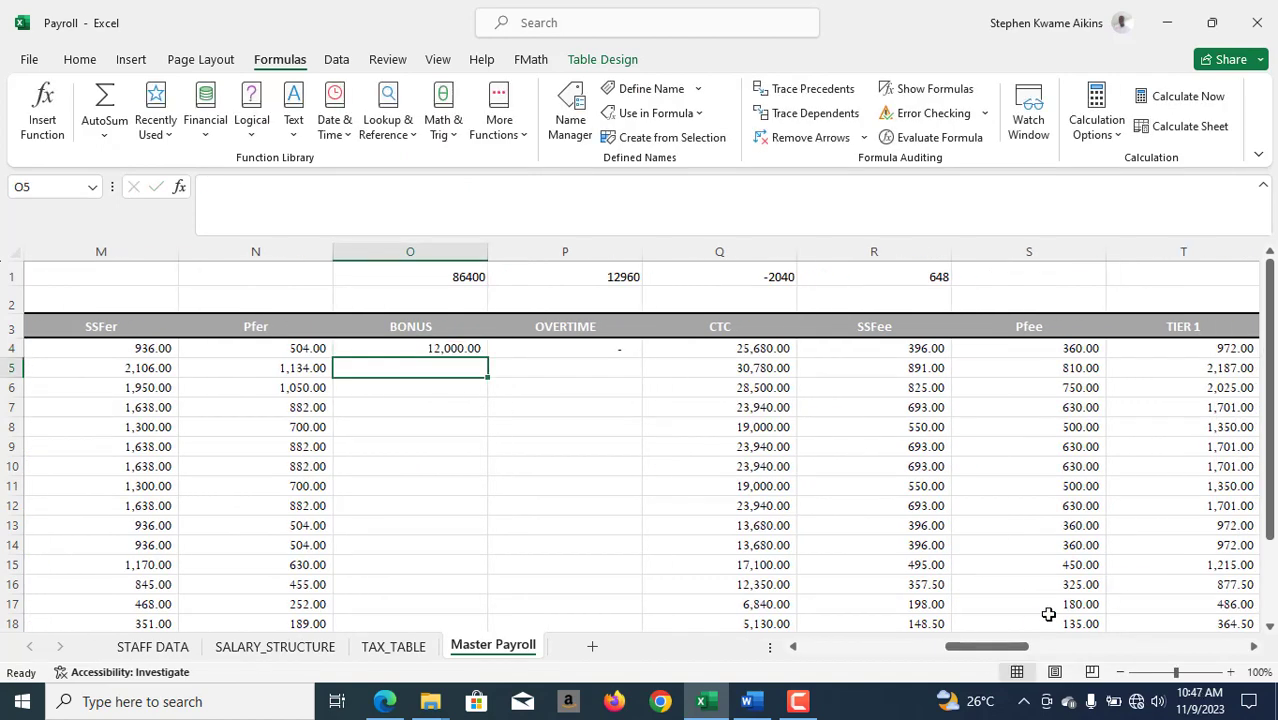
drag(993, 648, 1165, 648)
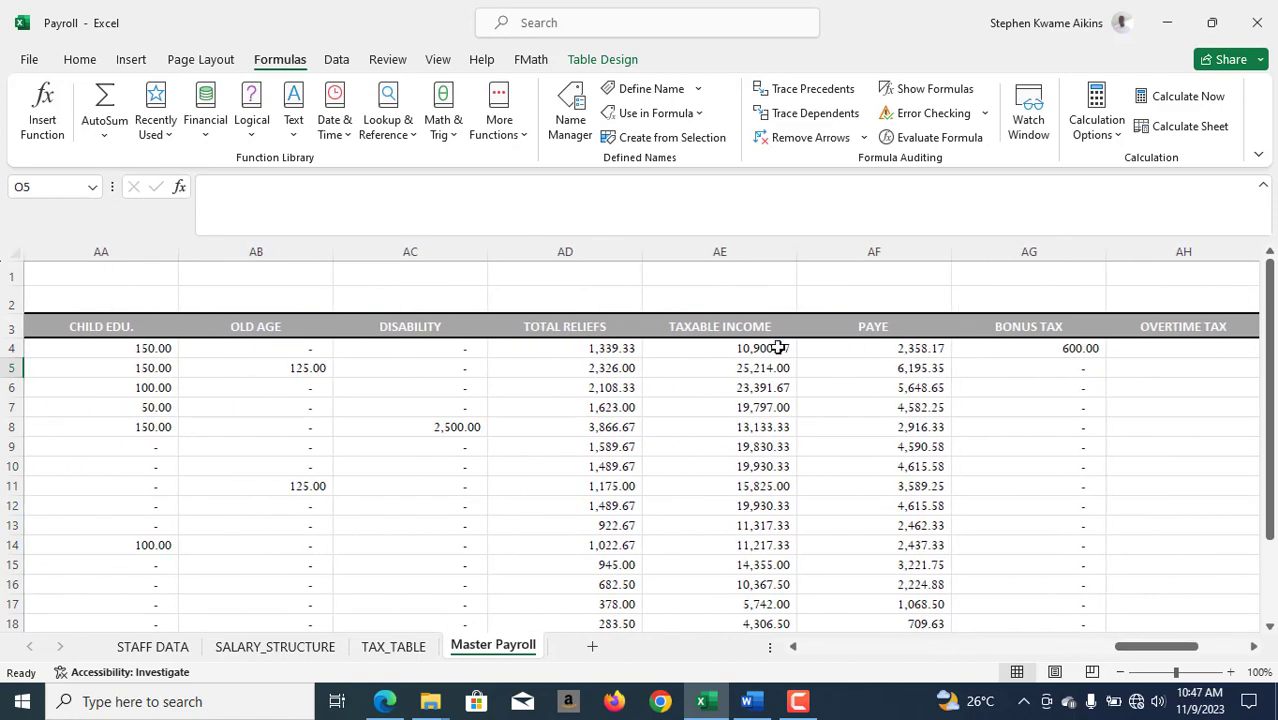